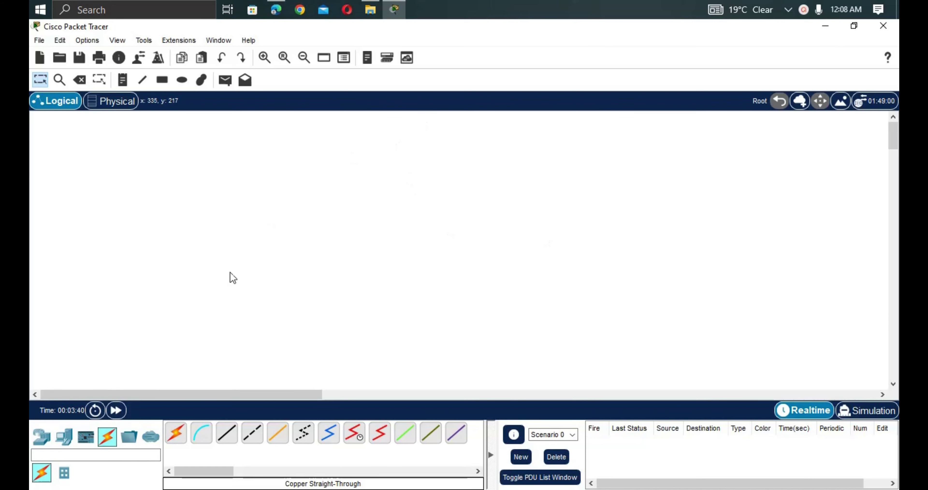
# Step: Place two 3560-24PS multilayer switches side by side in the workspace, with space between them for links
pyautogui.click(46, 442)
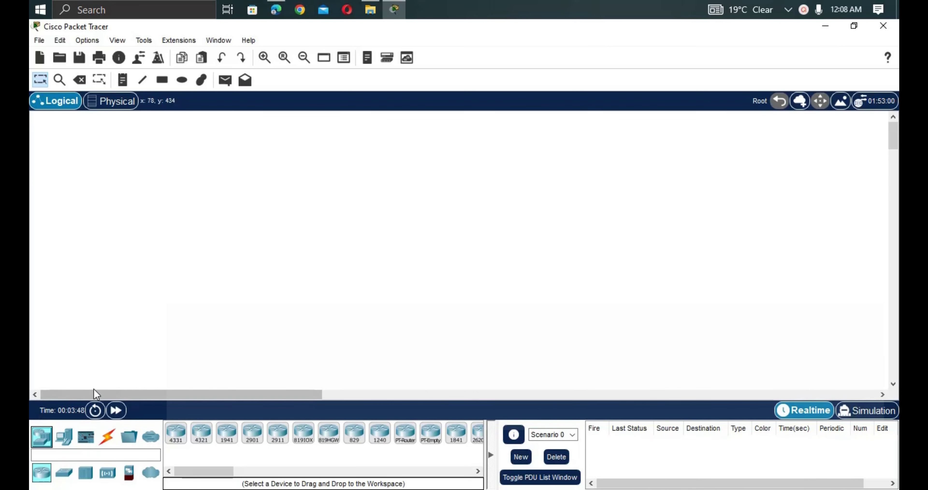
pyautogui.click(66, 472)
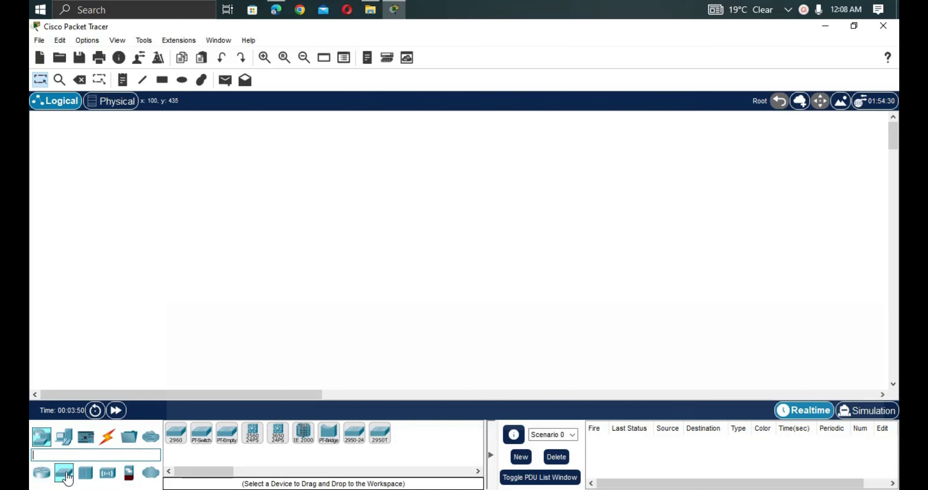
pyautogui.click(253, 443)
pyautogui.click(288, 222)
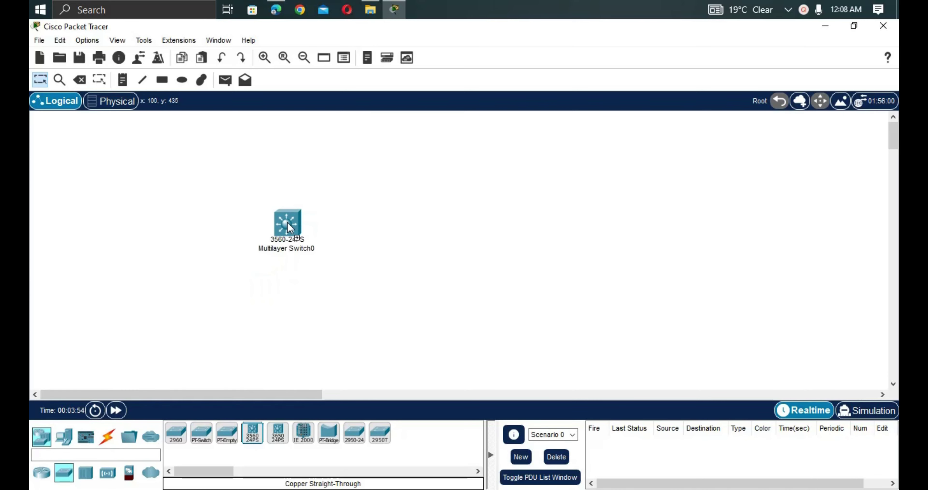
pyautogui.click(253, 432)
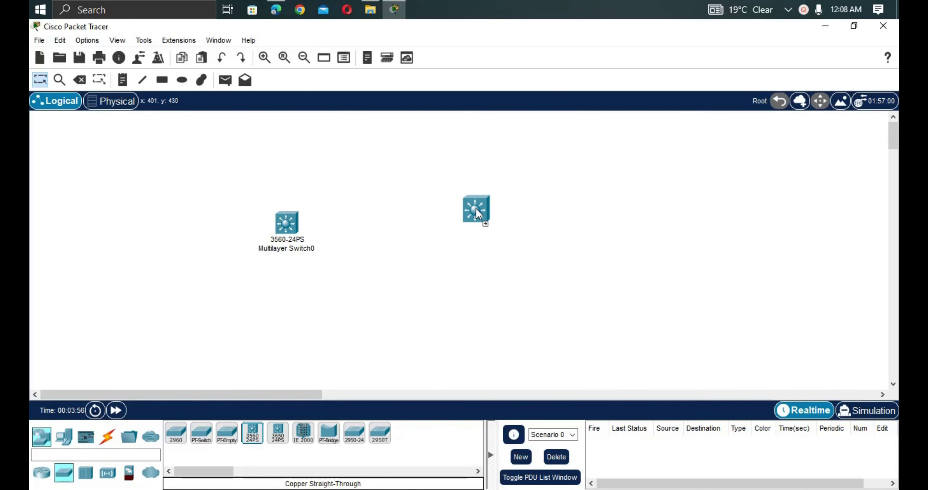
pyautogui.click(568, 231)
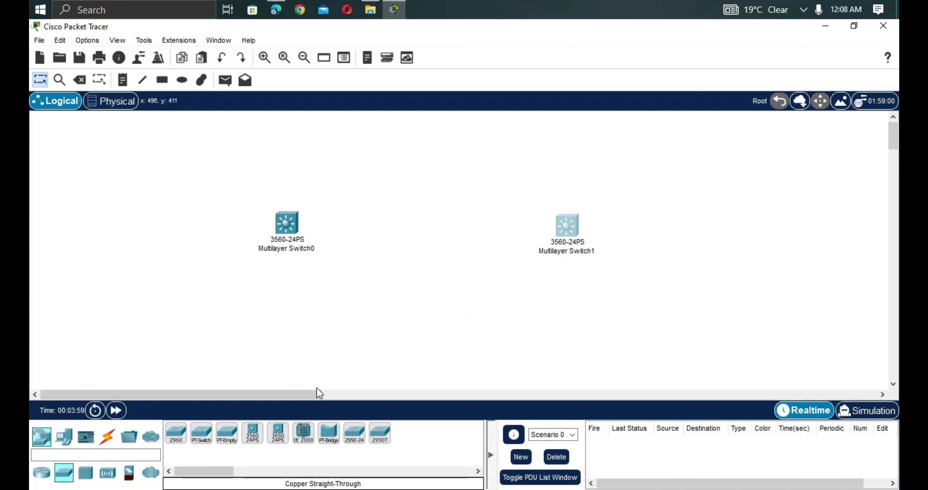
# Step: Connect GigabitEthernet0/1 on Multilayer Switch0 to GigabitEthernet0/1 on Multilayer Switch1 with a copper straight-through cable
pyautogui.click(107, 435)
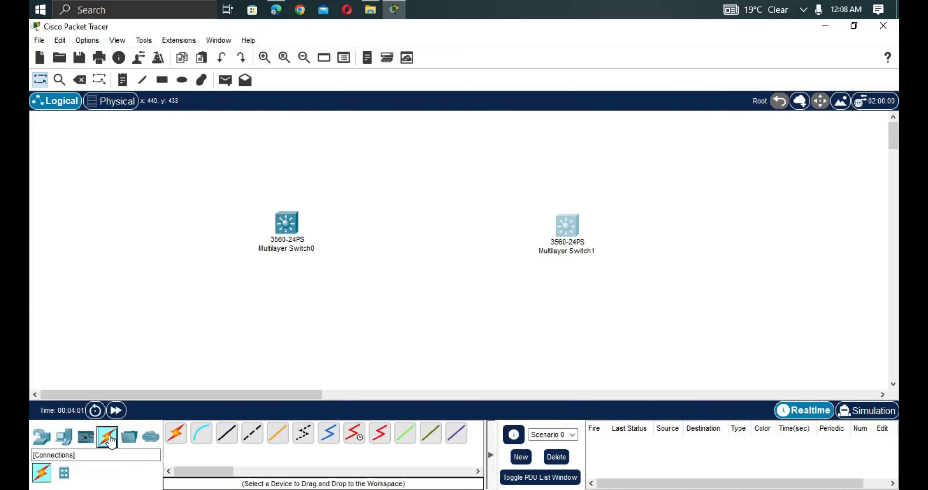
pyautogui.click(227, 433)
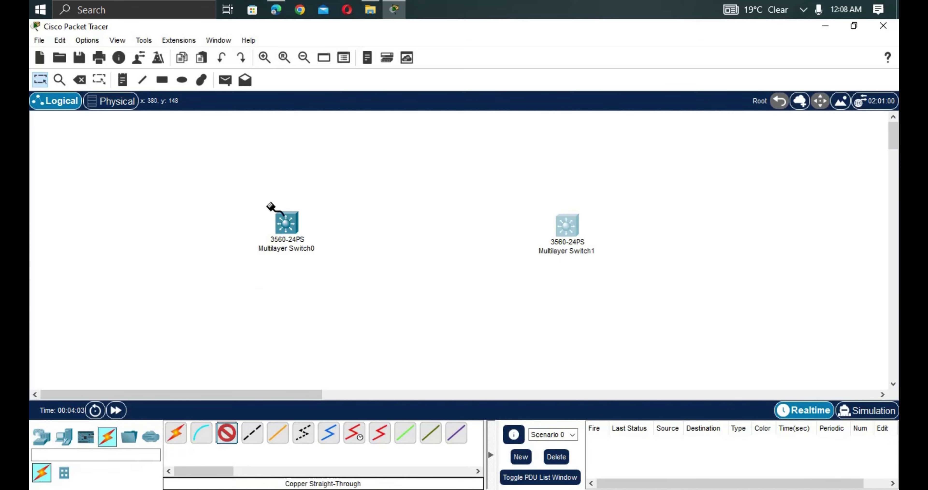
pyautogui.click(290, 222)
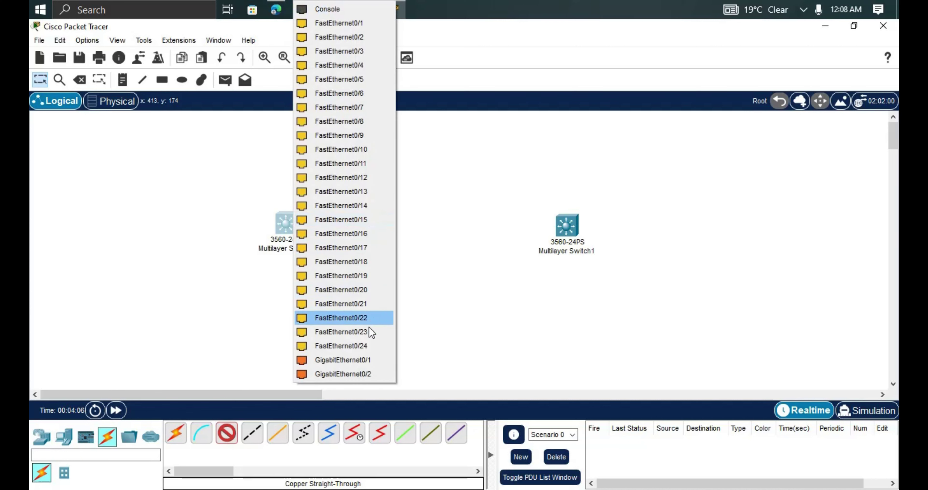
pyautogui.click(361, 360)
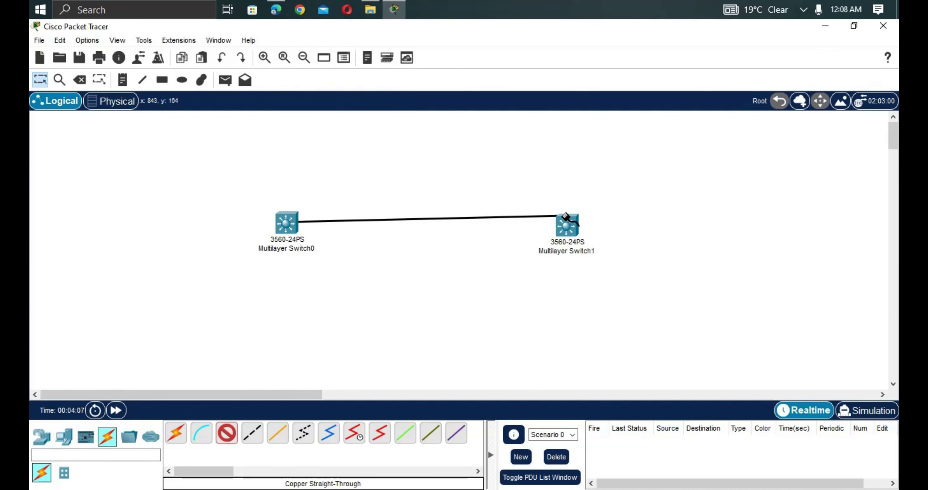
pyautogui.click(565, 224)
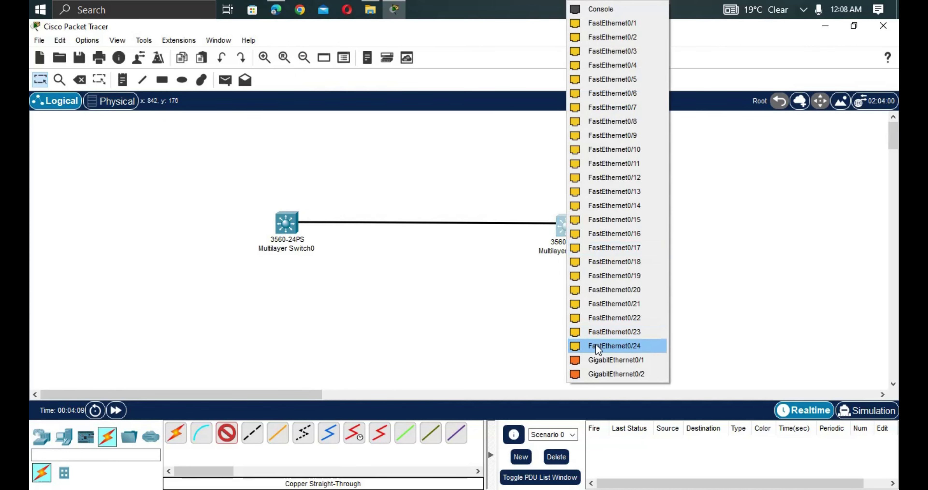
pyautogui.click(600, 360)
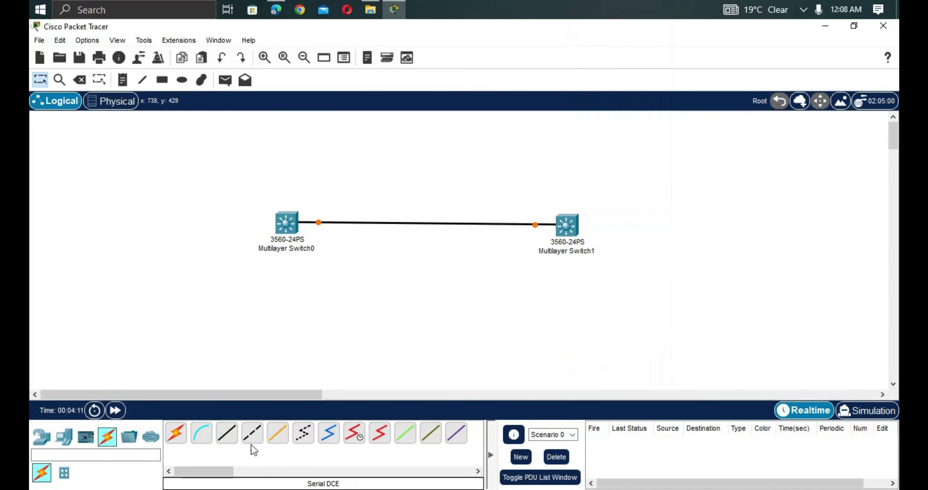
# Step: Add a second copper straight-through link between the two switches, using GigabitEthernet0/2 on both ends
pyautogui.click(292, 228)
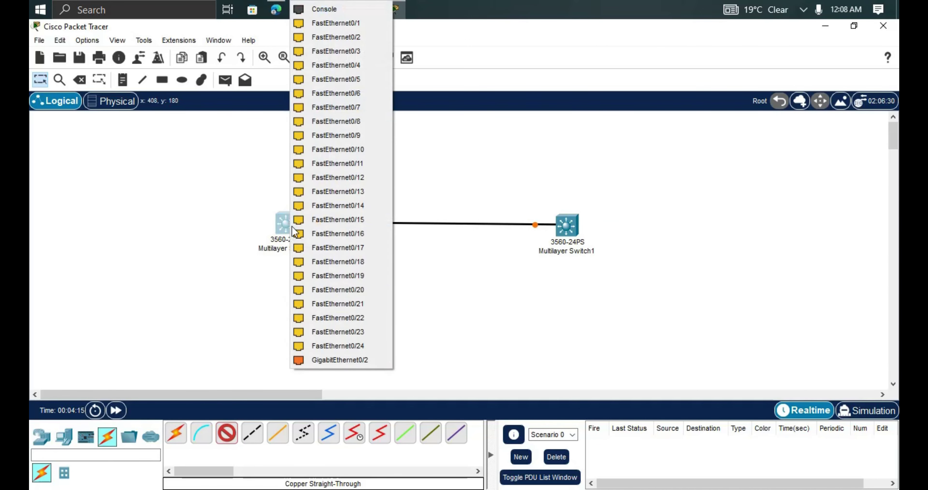
pyautogui.click(332, 359)
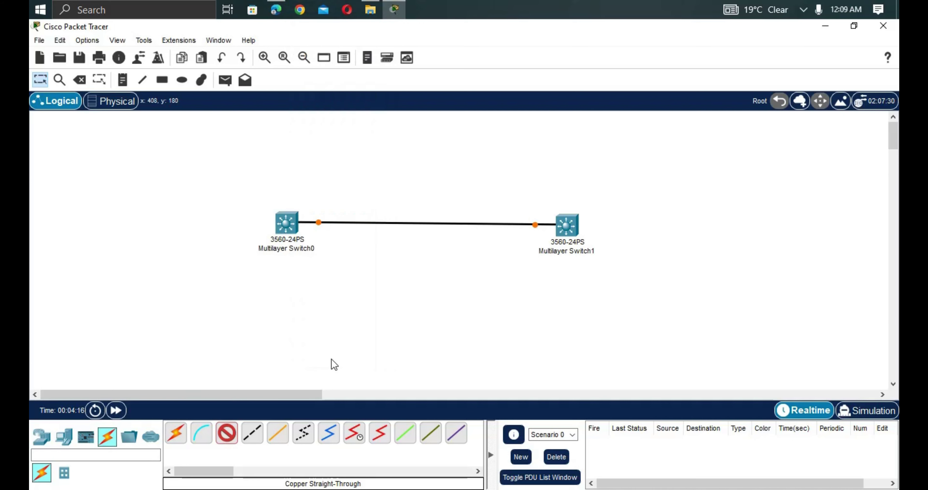
pyautogui.click(566, 227)
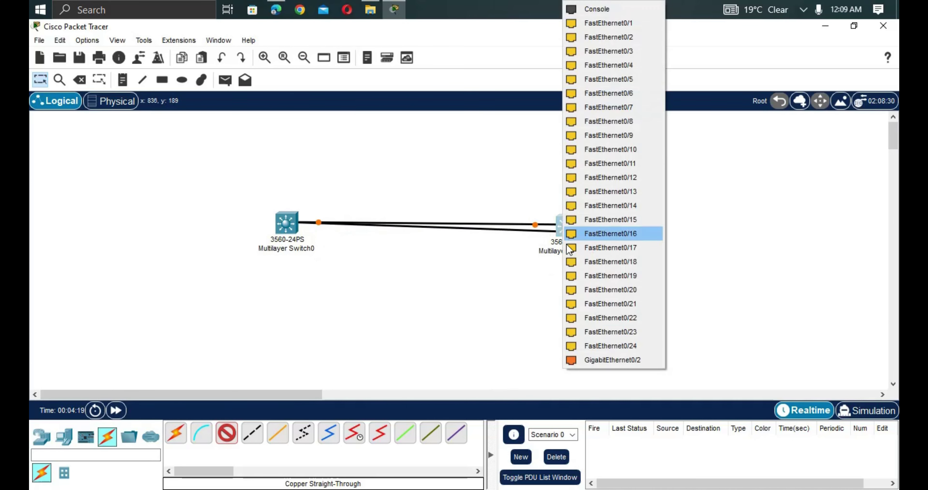
pyautogui.click(597, 356)
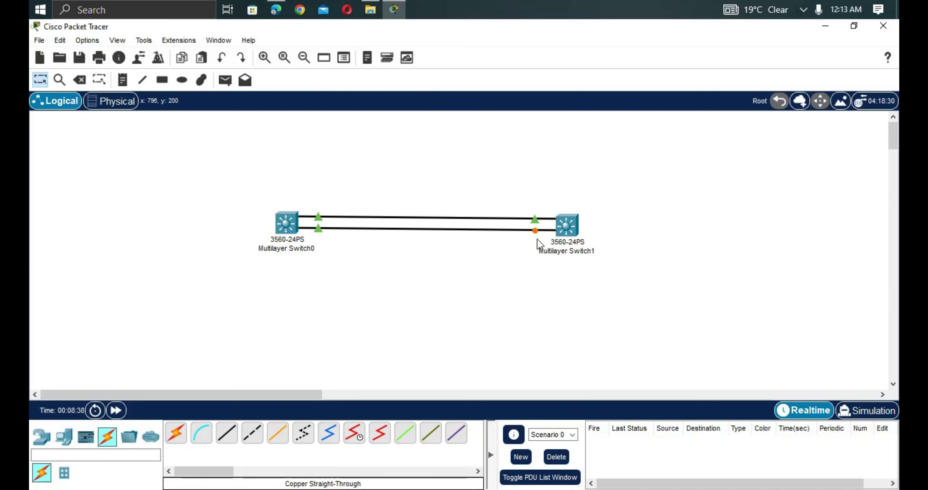
# Step: In Multilayer Switch0's command line, answer no to the initial configuration dialog and enter privileged mode with enable
pyautogui.click(286, 225)
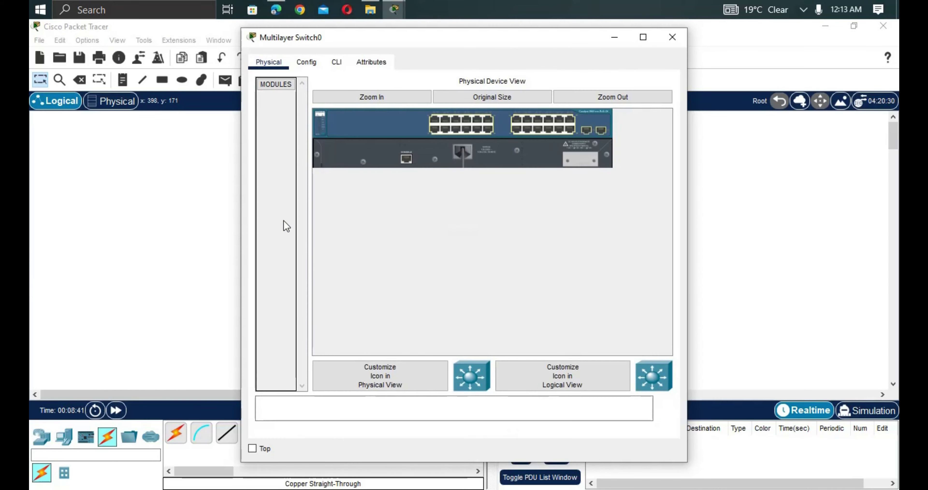
pyautogui.click(337, 62)
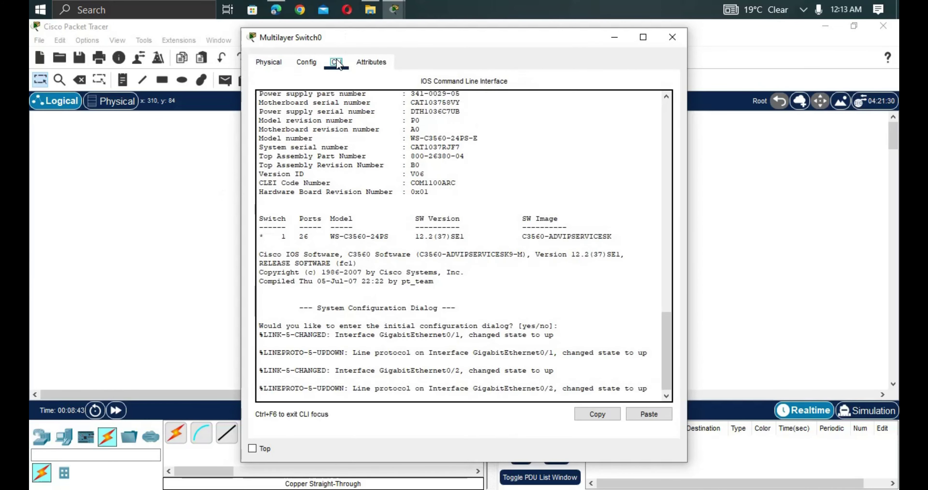
pyautogui.press('Return')
pyautogui.press('Return')
pyautogui.write('no')
pyautogui.press('Return')
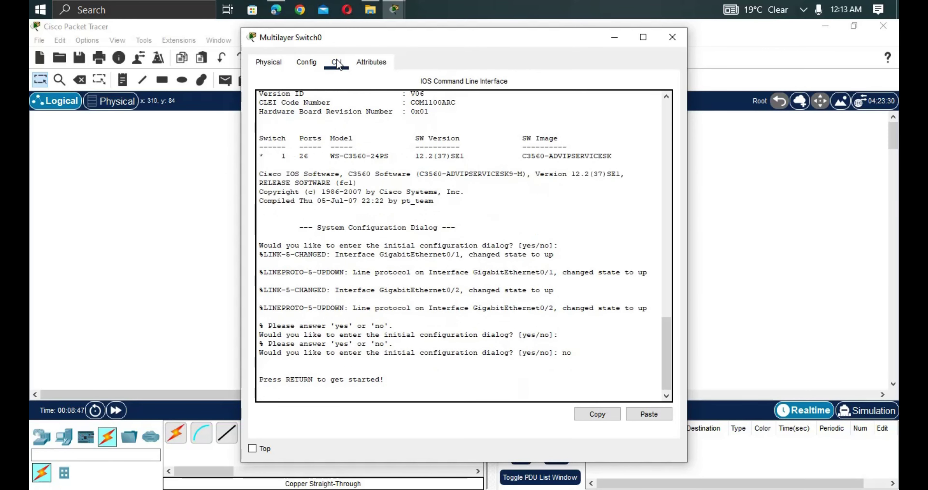
pyautogui.press('Return')
pyautogui.press('Return')
pyautogui.press('Return')
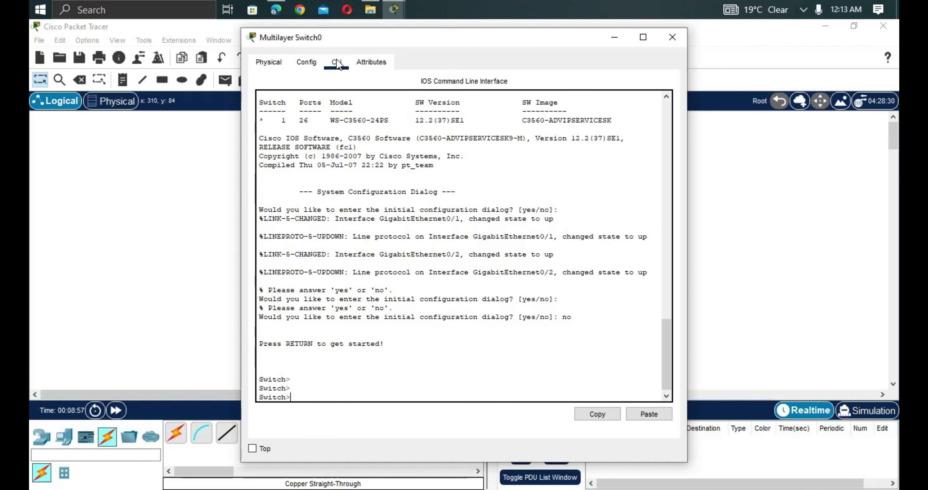
pyautogui.write('ena')
pyautogui.press('Tab')
pyautogui.press('Return')
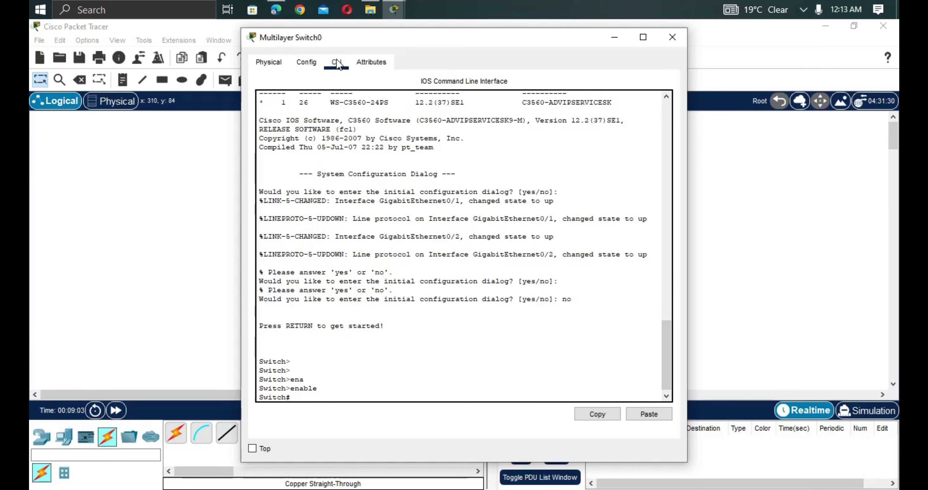
# Step: Move the Multilayer Switch0 window aside from the topology and run sh spanning-tree summary
pyautogui.moveTo(359, 39); pyautogui.dragTo(501, 34)
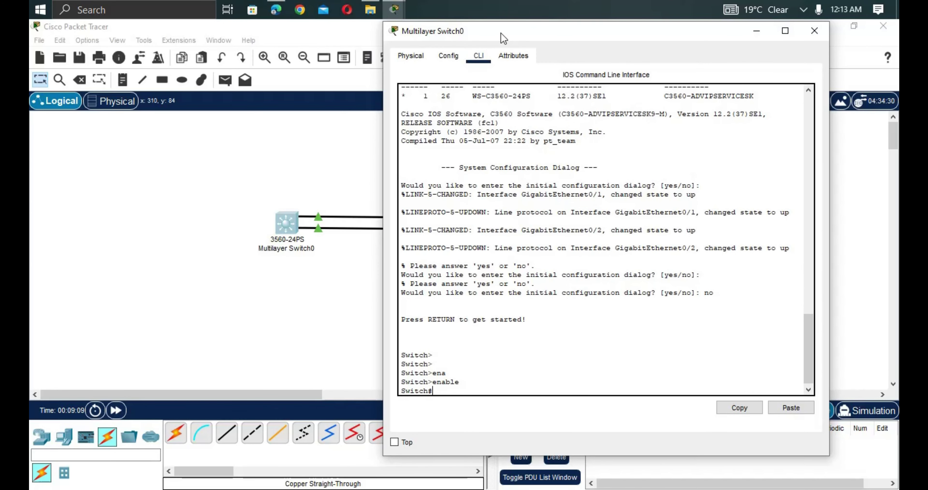
pyautogui.write('sh span')
pyautogui.press('Tab')
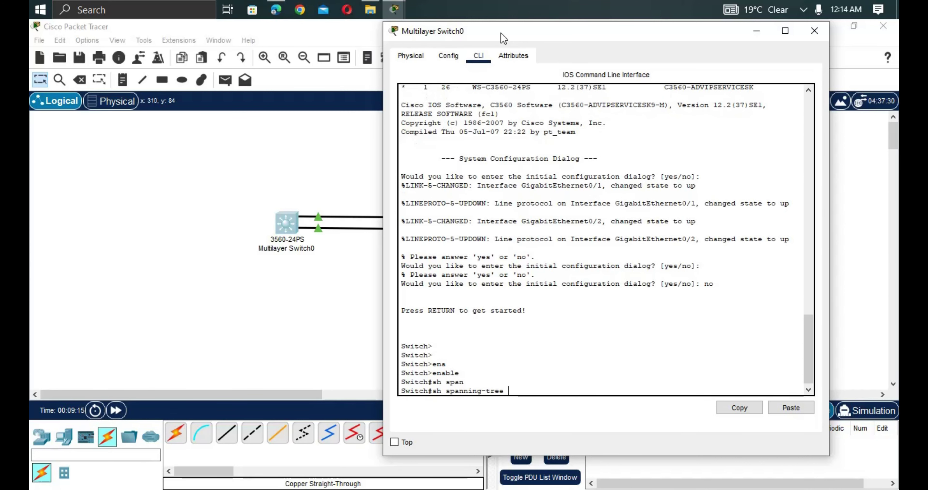
pyautogui.write('s')
pyautogui.press('Tab')
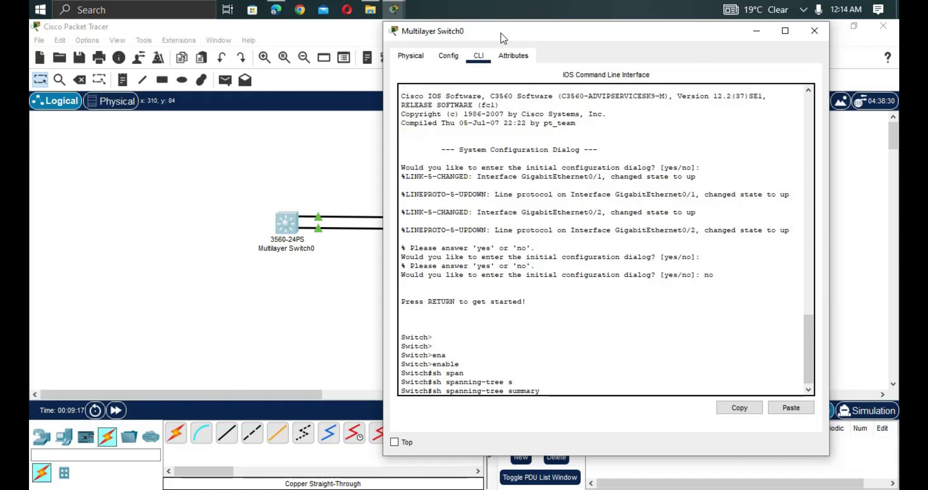
pyautogui.press('Return')
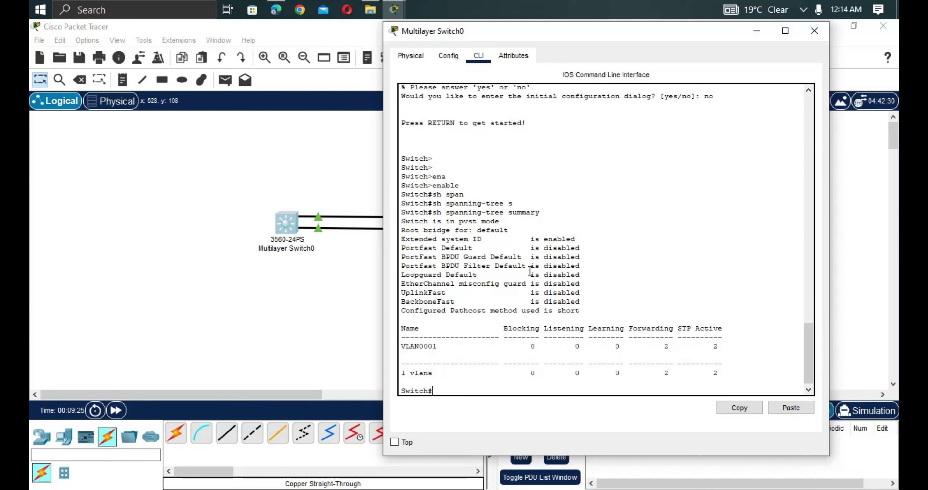
# Step: Run sh spanning-tree vlan 1 on Multilayer Switch0, examine the roles of both Gigabit ports, and return to the topology
pyautogui.press('Up')
pyautogui.press('BackSpace')
pyautogui.press('BackSpace')
pyautogui.press('BackSpace')
pyautogui.press('BackSpace')
pyautogui.press('BackSpace')
pyautogui.press('BackSpace')
pyautogui.press('BackSpace')
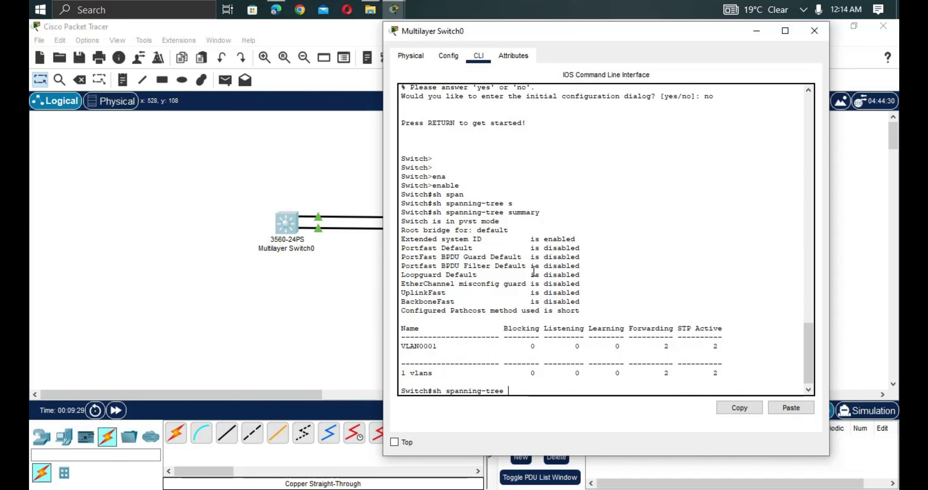
pyautogui.write('vlan 1')
pyautogui.press('Return')
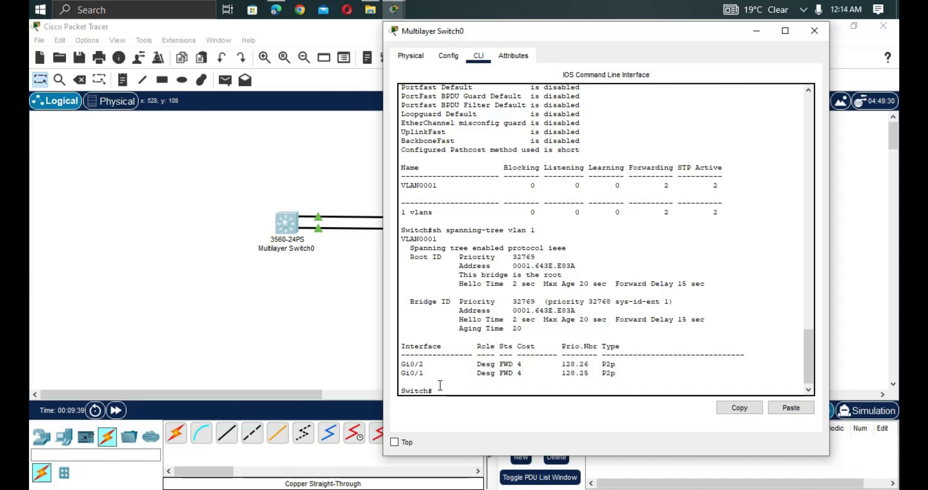
pyautogui.moveTo(433, 381); pyautogui.dragTo(412, 366)
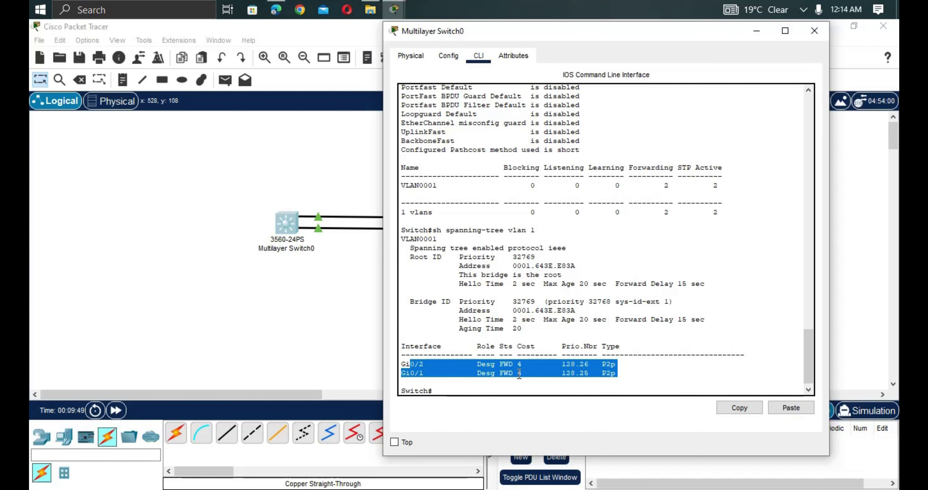
pyautogui.click(346, 344)
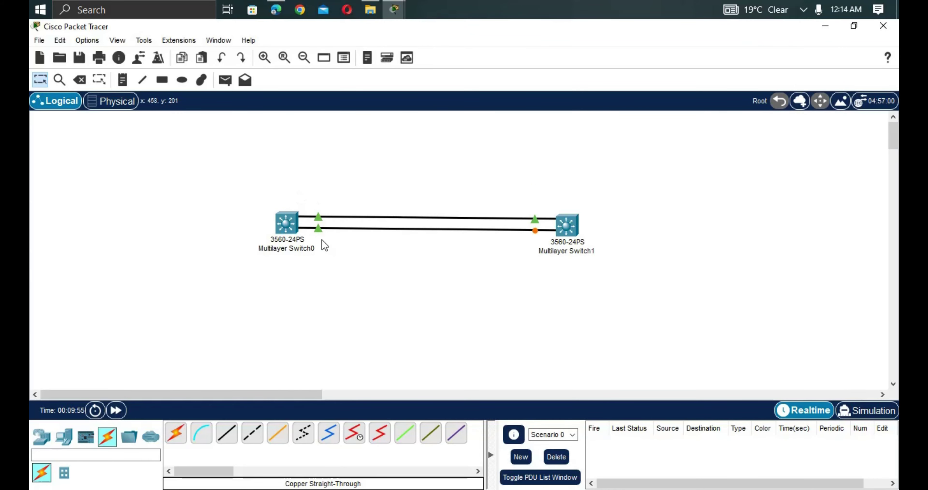
# Step: In Multilayer Switch1's command line, answer no to the initial configuration dialog and enter privileged mode with enable
pyautogui.click(568, 220)
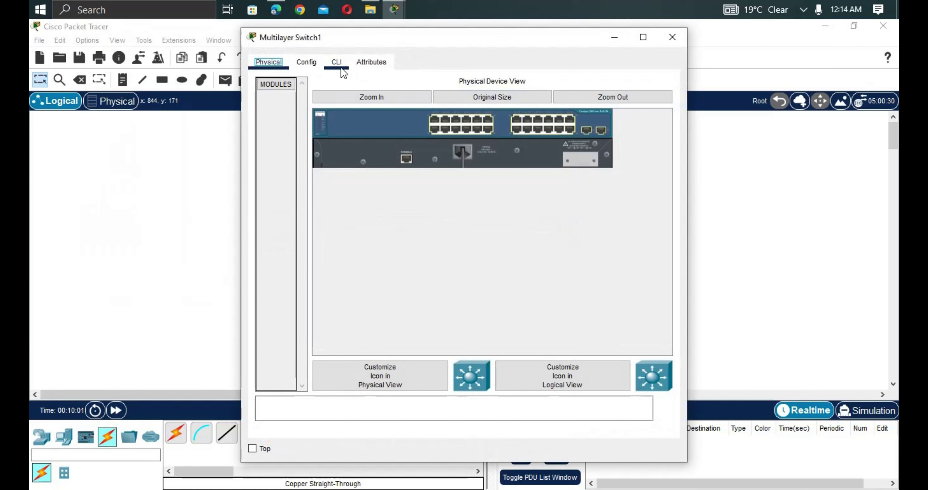
pyautogui.click(336, 63)
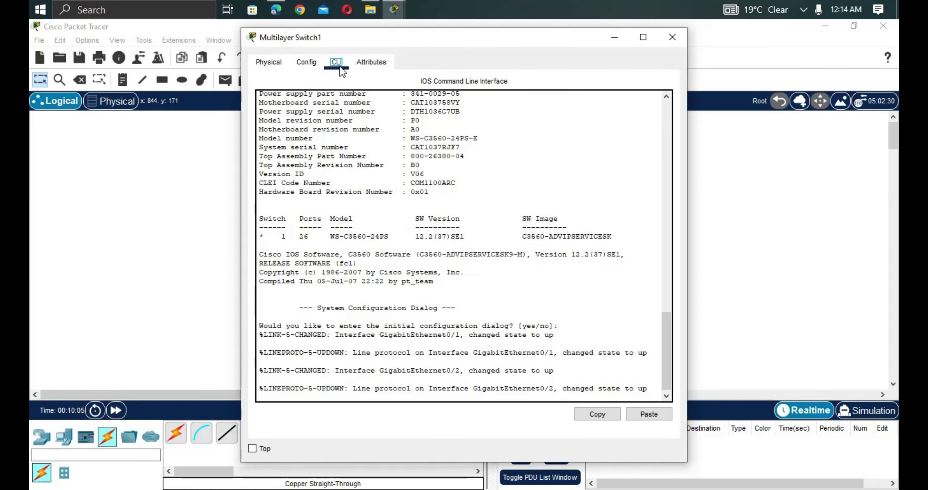
pyautogui.click(458, 294)
pyautogui.press('Return')
pyautogui.write('no')
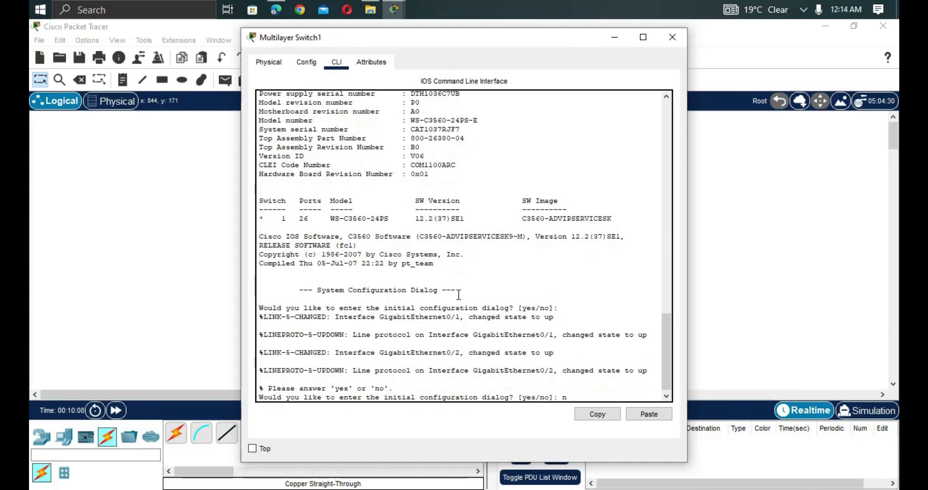
pyautogui.press('Return')
pyautogui.press('Return')
pyautogui.press('Return')
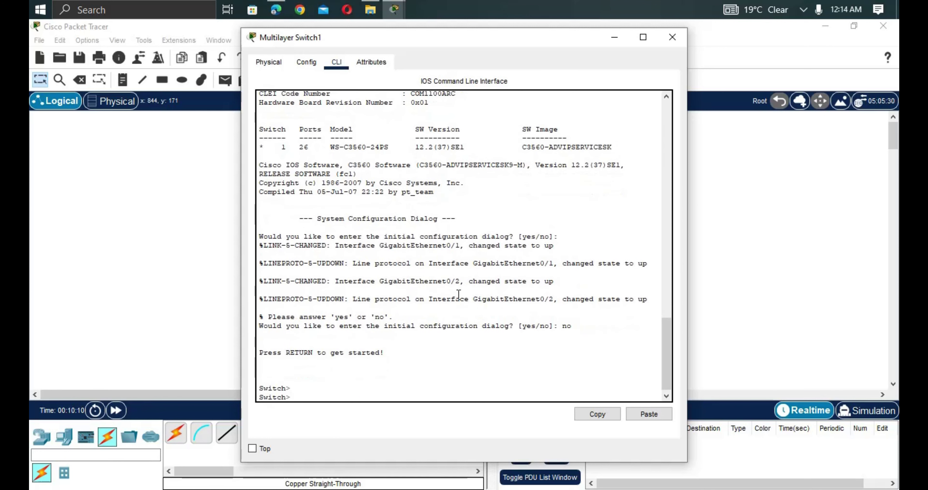
pyautogui.write('enable')
pyautogui.press('Return')
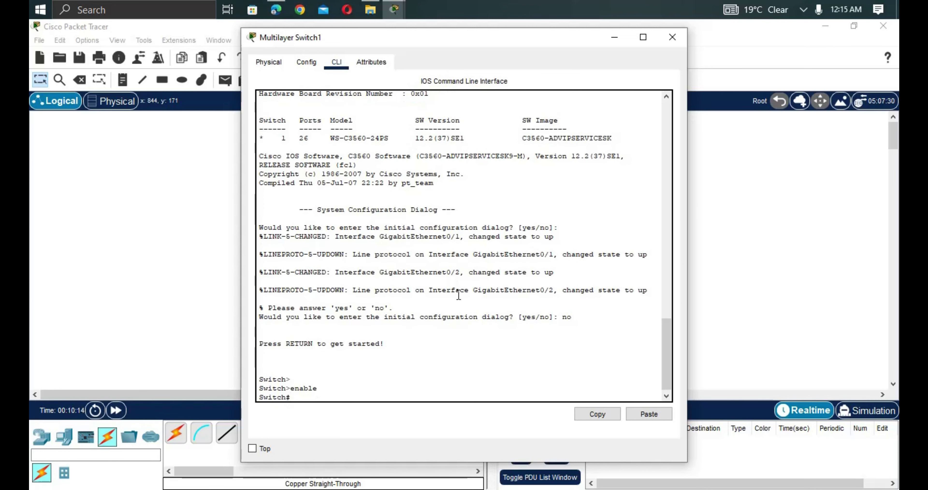
# Step: Run sho spanning-tree vlan 1 on Multilayer Switch1, examine the roles and states of Gi0/1 and Gi0/2, and return to the topology
pyautogui.write('sho sp')
pyautogui.press('Tab')
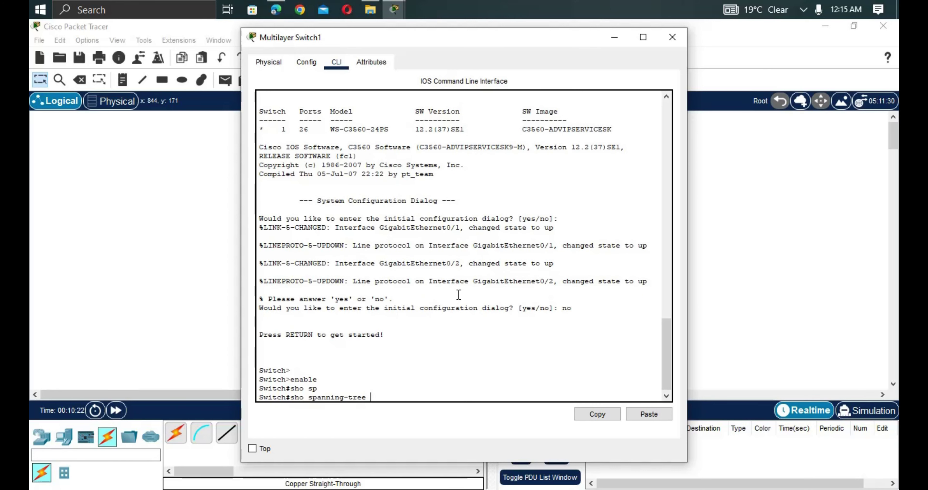
pyautogui.write('v')
pyautogui.press('Tab')
pyautogui.write('1')
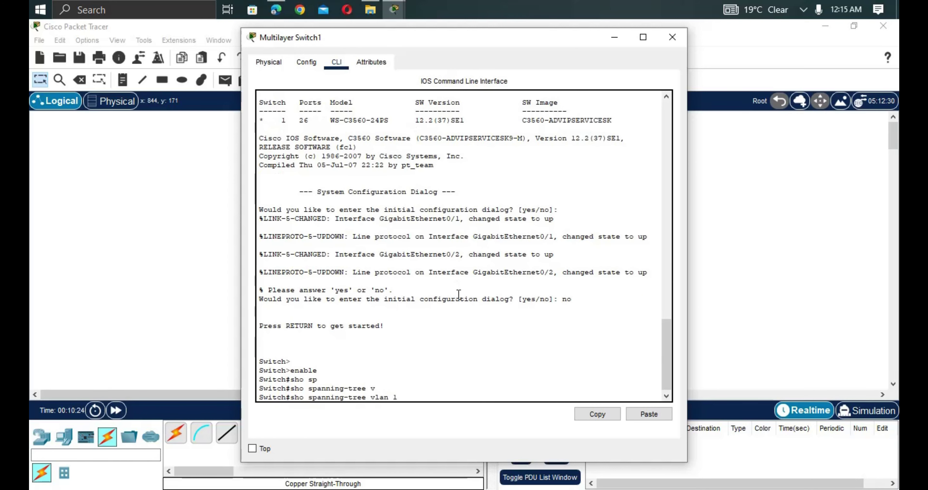
pyautogui.press('Return')
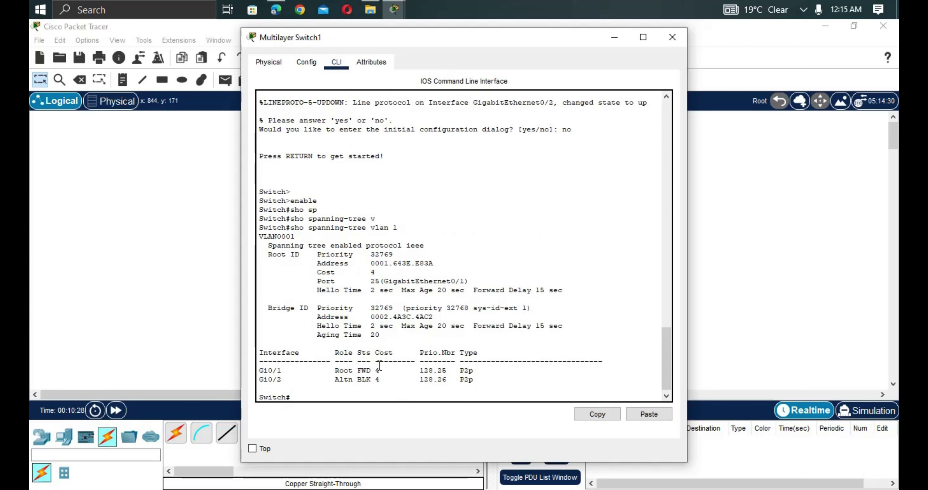
pyautogui.moveTo(384, 368); pyautogui.dragTo(268, 369)
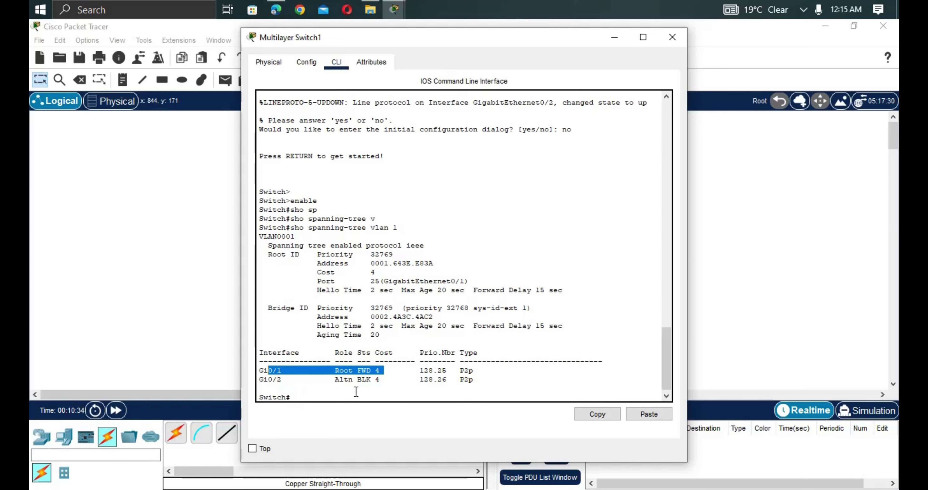
pyautogui.moveTo(380, 380)
pyautogui.mouseDown()
pyautogui.moveTo(331, 389)
pyautogui.moveTo(276, 374)
pyautogui.moveTo(257, 381)
pyautogui.moveTo(367, 371)
pyautogui.mouseUp()
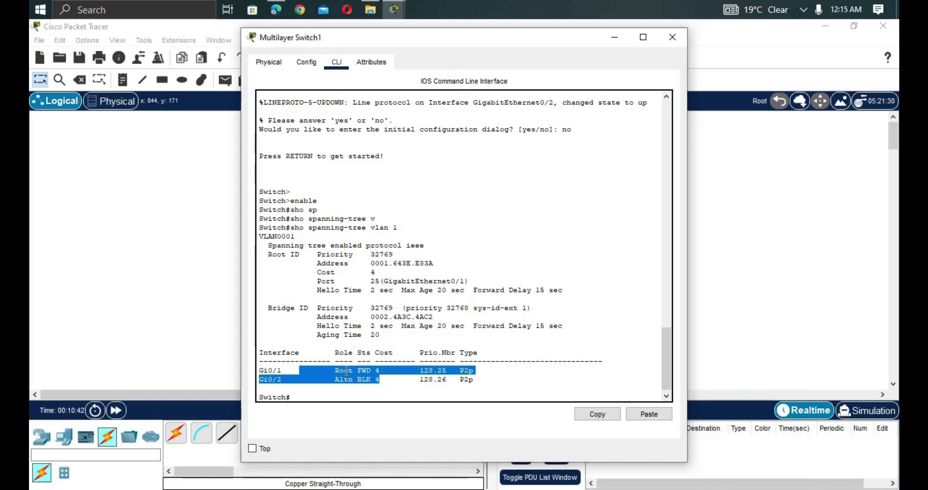
pyautogui.click(374, 385)
pyautogui.moveTo(374, 383); pyautogui.dragTo(358, 383)
pyautogui.moveTo(370, 370); pyautogui.dragTo(335, 384)
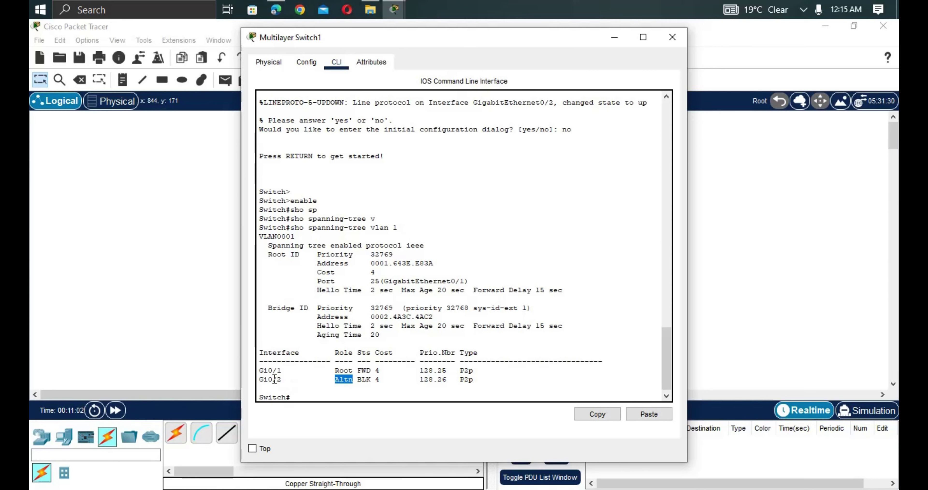
pyautogui.click(188, 334)
# Step: Reopen Multilayer Switch0's command line and enter global configuration mode with config terminal
pyautogui.moveTo(286, 229)
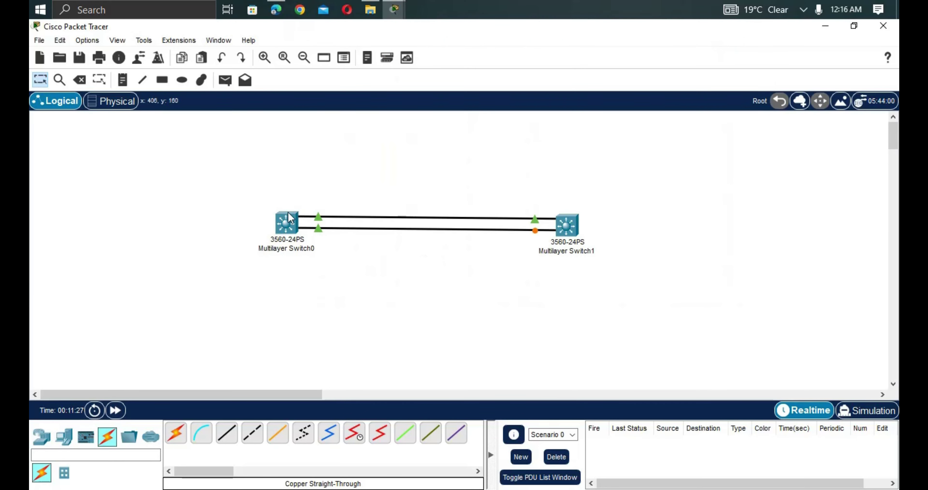
pyautogui.click(294, 229)
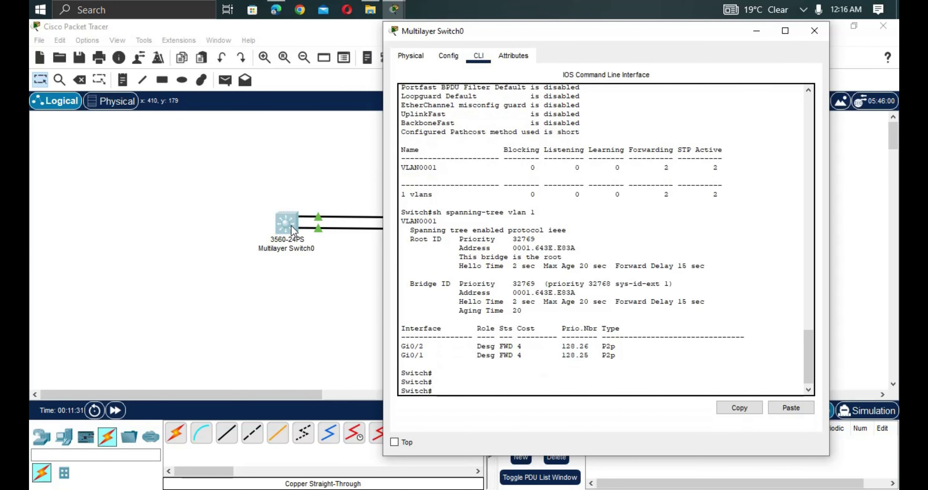
pyautogui.write('con')
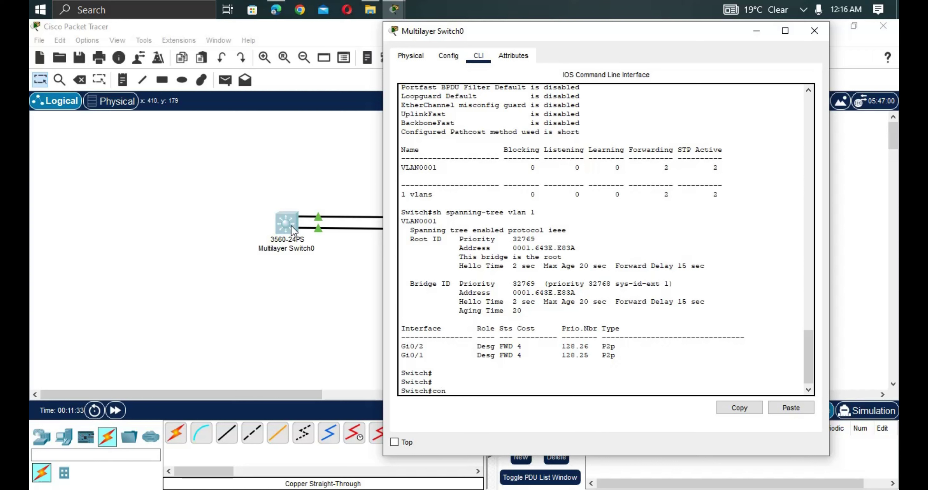
pyautogui.write('fig t')
pyautogui.press('Return')
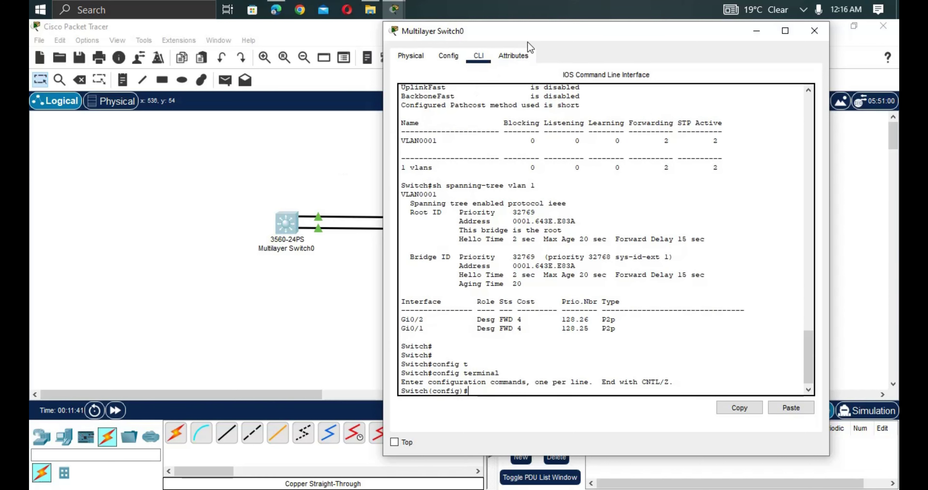
# Step: Reposition the Multilayer Switch0 window beside the switch in the topology and enter interface range configuration with int range g0/1-2
pyautogui.moveTo(538, 37)
pyautogui.mouseDown()
pyautogui.moveTo(590, 68)
pyautogui.moveTo(576, 84)
pyautogui.moveTo(543, 25)
pyautogui.mouseUp()
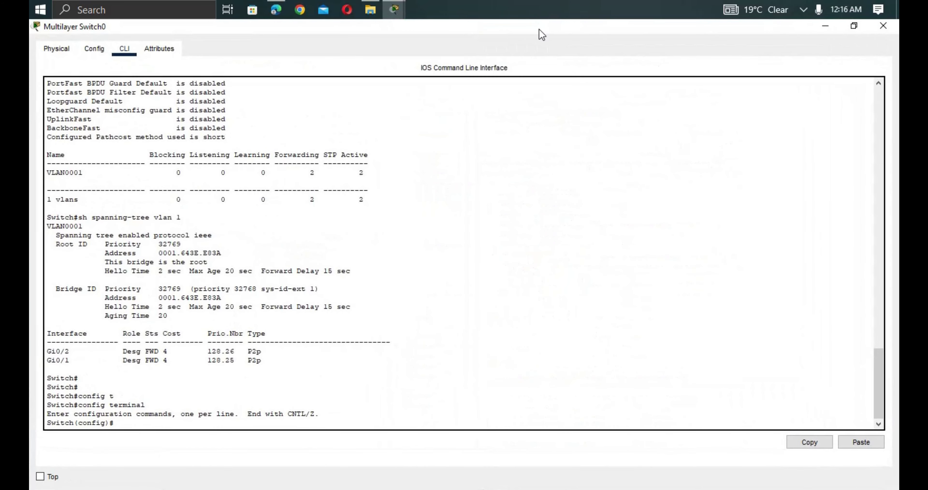
pyautogui.doubleClick(539, 28)
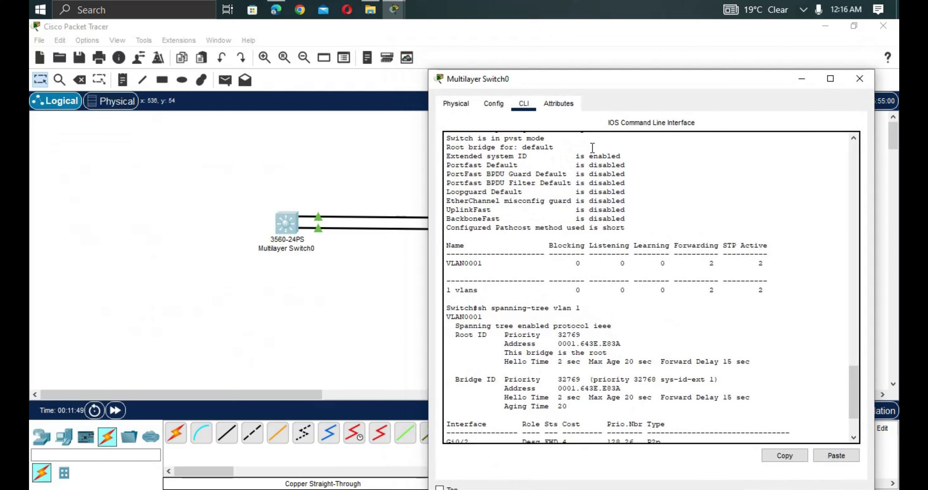
pyautogui.moveTo(600, 80); pyautogui.dragTo(533, 67)
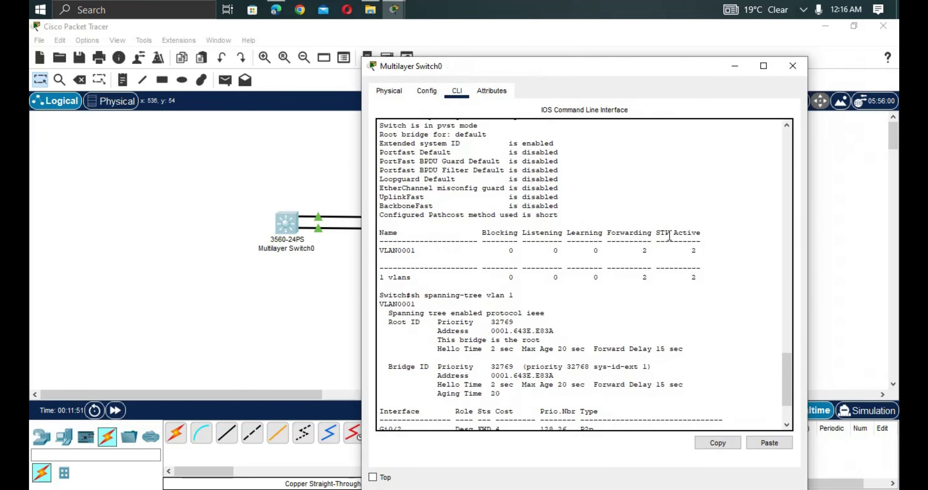
pyautogui.press('Return')
pyautogui.press('Return')
pyautogui.write('int ra')
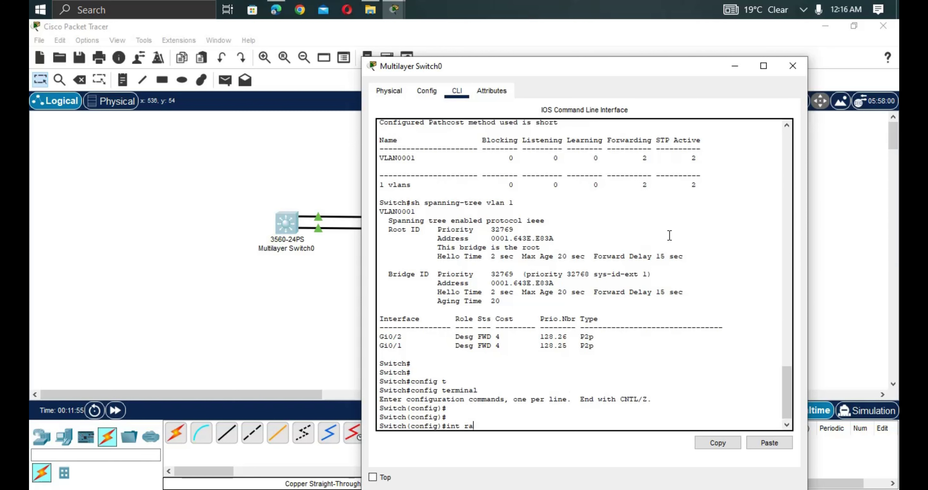
pyautogui.press('Tab')
pyautogui.write('g')
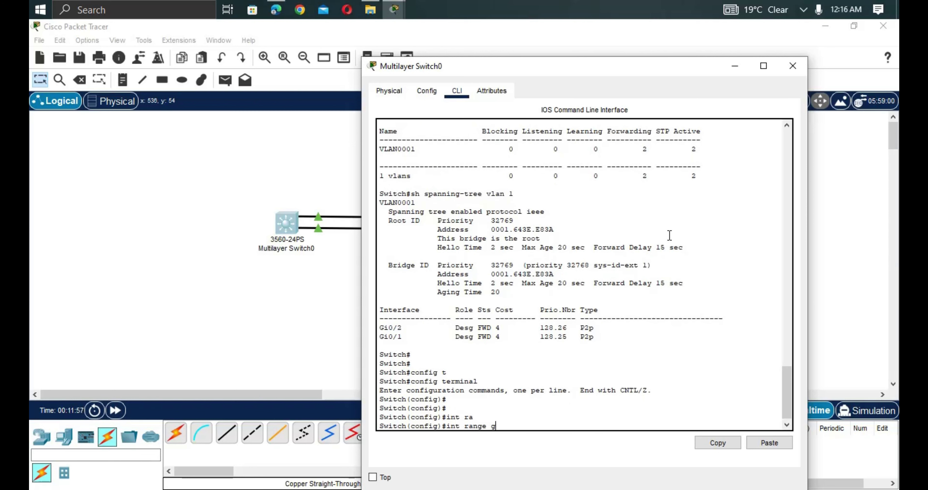
pyautogui.write('0/1-2')
pyautogui.press('Return')
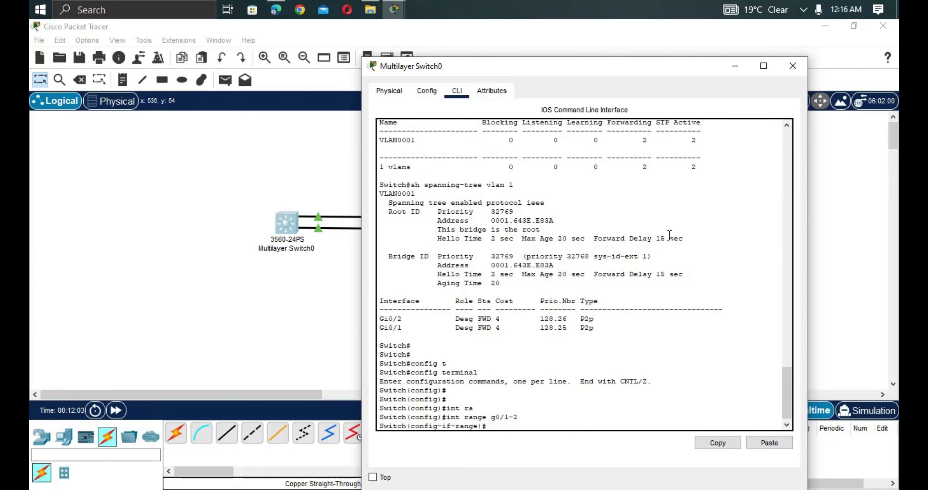
# Step: Set the trunk encapsulation of the g0/1-2 range to dot1q with switchport trunk encapsulation dot1q
pyautogui.write('swi')
pyautogui.press('Tab')
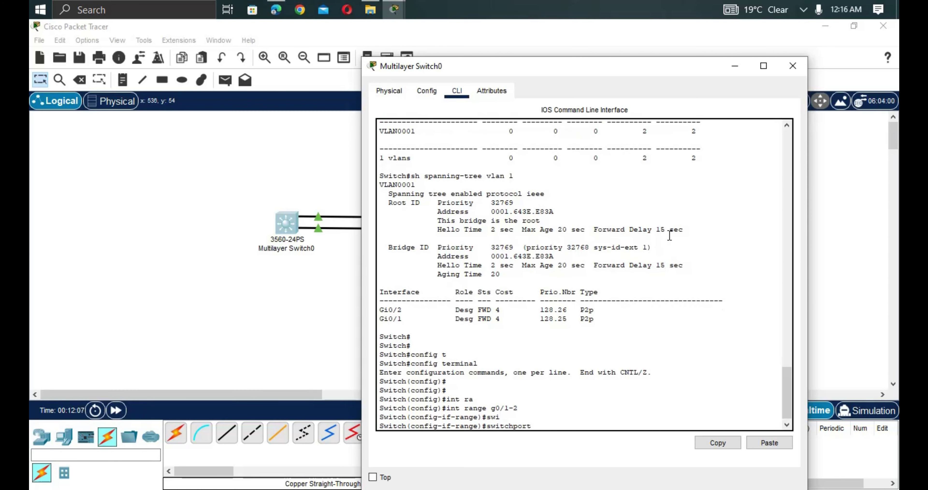
pyautogui.write('t')
pyautogui.press('Tab')
pyautogui.write('e')
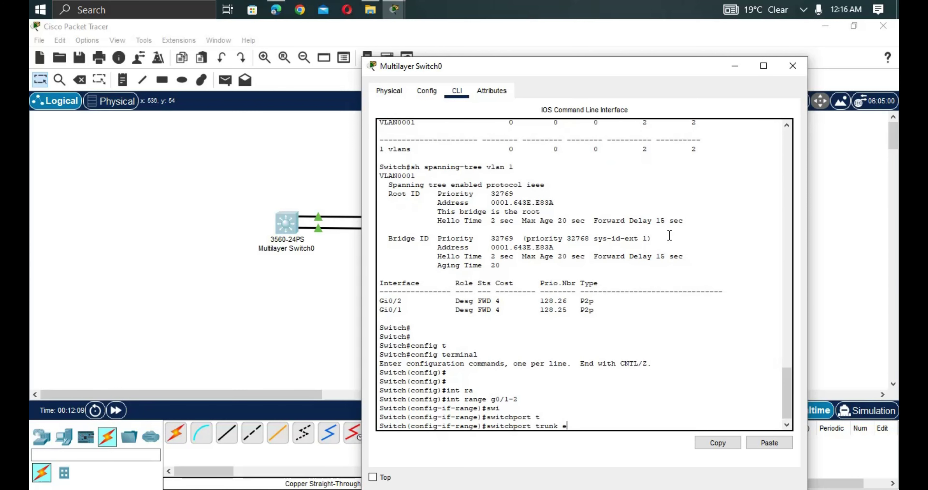
pyautogui.press('Tab')
pyautogui.write('do')
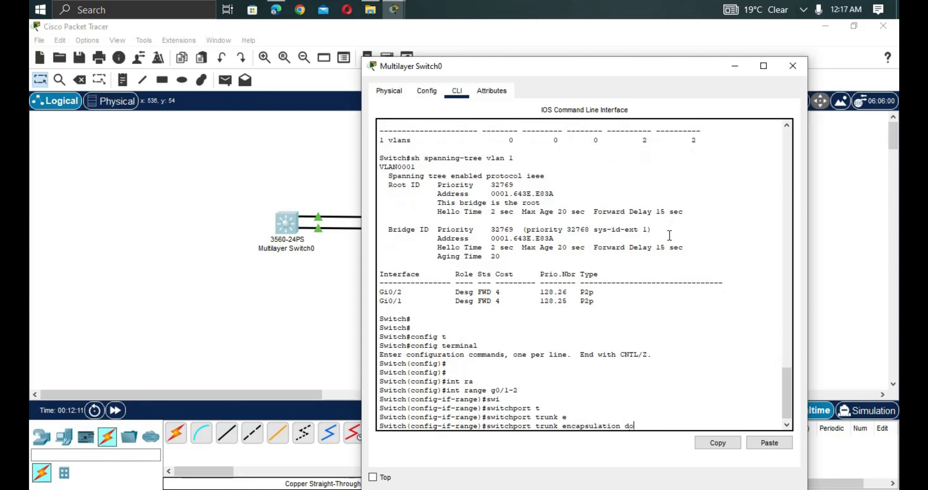
pyautogui.press('Tab')
pyautogui.press('Return')
# Step: Put the g0/1-2 range into trunk mode with switchport mode trunk
pyautogui.write('sw')
pyautogui.press('Tab')
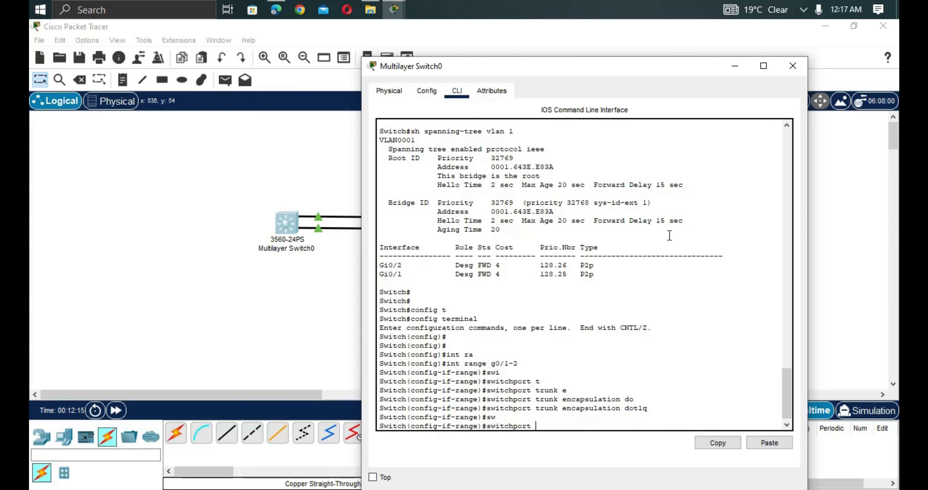
pyautogui.write('t')
pyautogui.press('Tab')
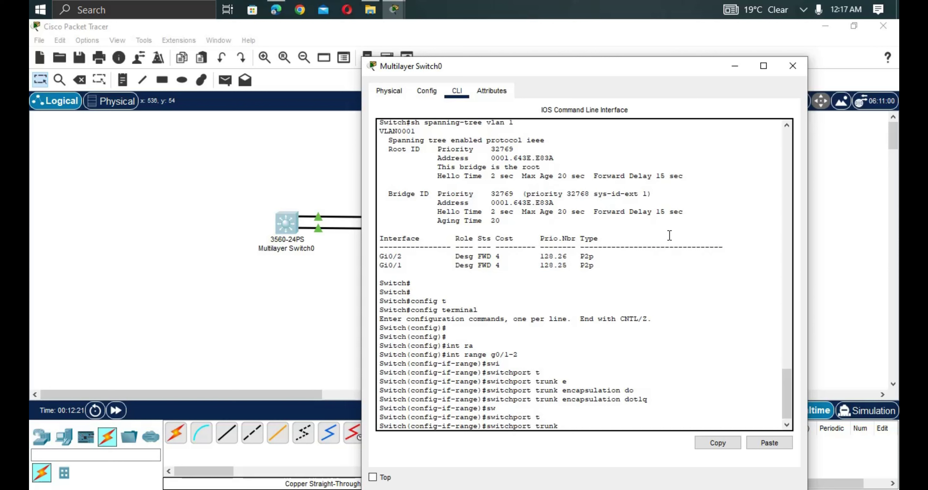
pyautogui.press('BackSpace')
pyautogui.press('BackSpace')
pyautogui.press('BackSpace')
pyautogui.press('BackSpace')
pyautogui.write('mo')
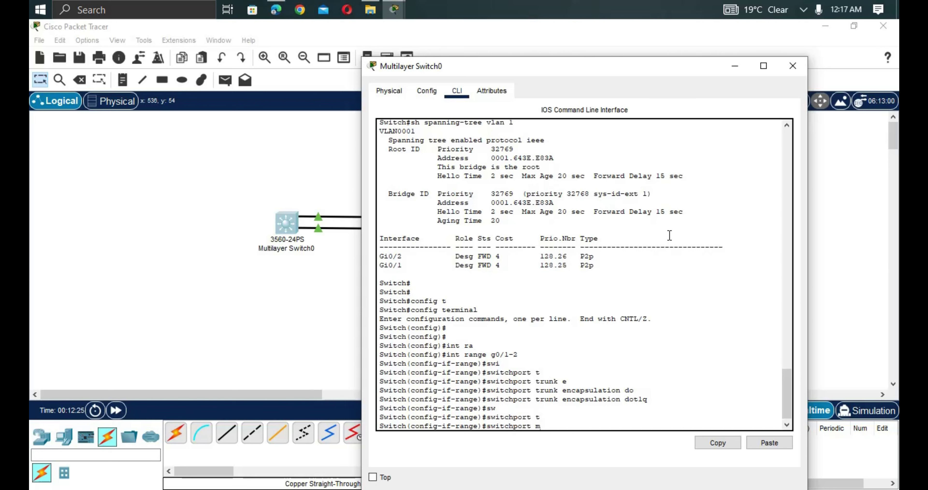
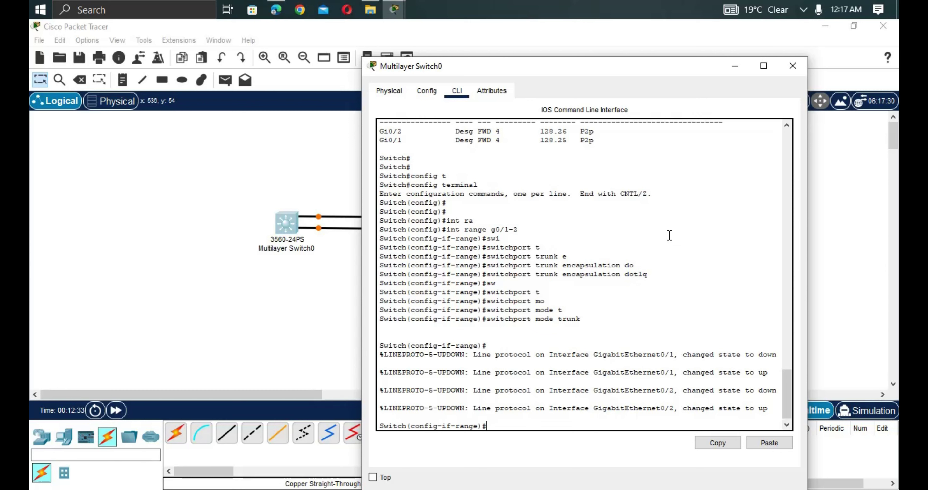
# Step: Start a channel-group command for the g0/1-2 range and list the allowed group numbers with the ? help
pyautogui.write('ch')
pyautogui.press('Tab')
pyautogui.write('ann')
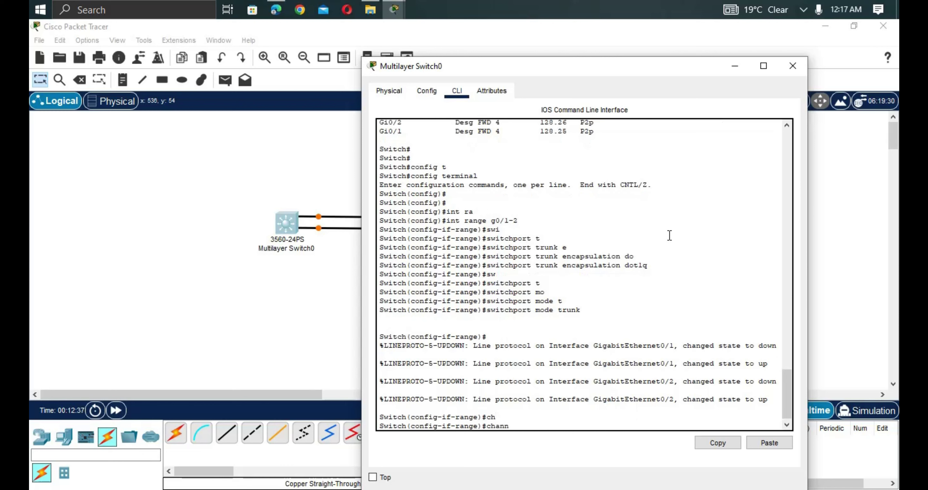
pyautogui.write('el-g')
pyautogui.press('Tab')
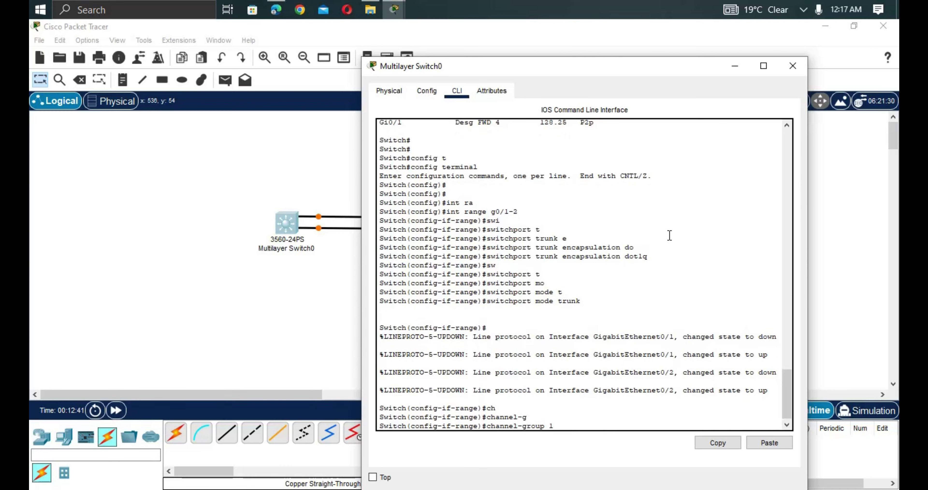
pyautogui.write('?')
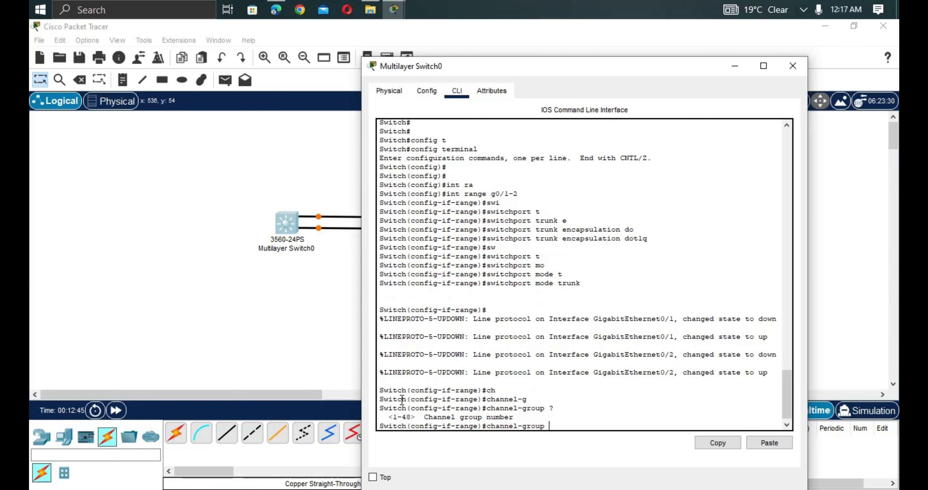
# Step: Extend the command to channel-group 1 mode and list the available modes with the ? help
pyautogui.moveTo(410, 414)
pyautogui.mouseDown()
pyautogui.moveTo(513, 417)
pyautogui.moveTo(396, 417)
pyautogui.moveTo(409, 420)
pyautogui.mouseUp()
pyautogui.click(561, 419)
pyautogui.write('1 mod')
pyautogui.press('Tab')
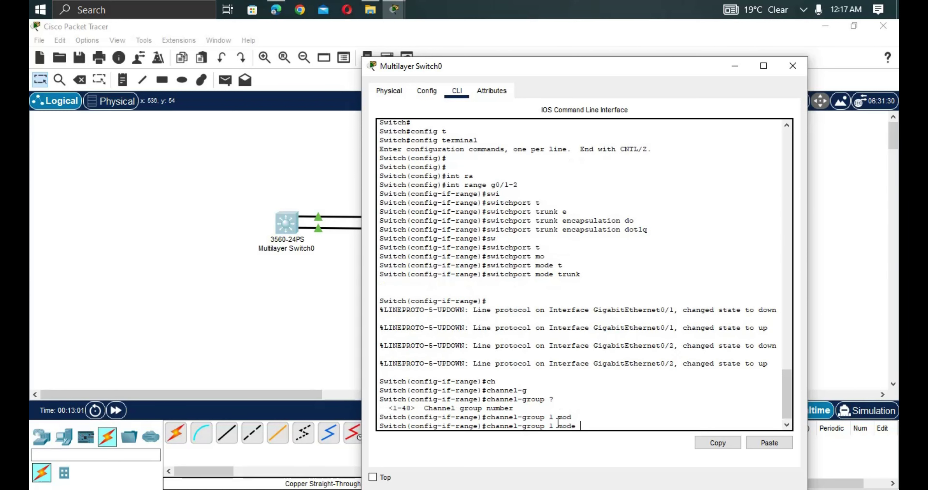
pyautogui.write('?')
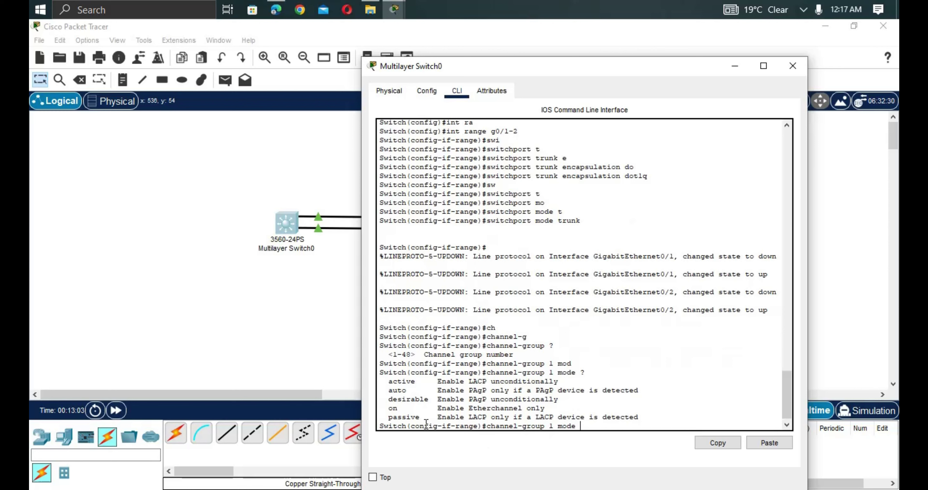
# Step: Examine the LACP, PAgP and static EtherChannel modes in the channel-group help list, then return to the topology
pyautogui.moveTo(416, 381); pyautogui.dragTo(381, 381)
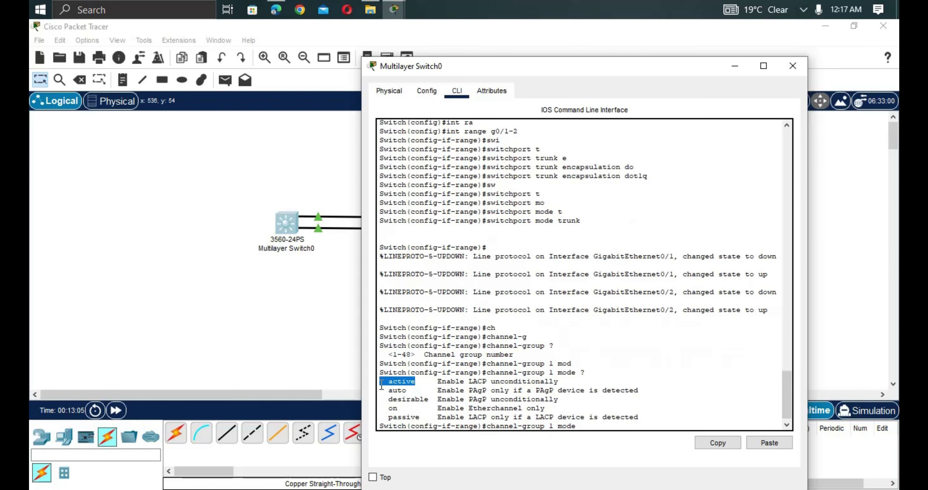
pyautogui.click(395, 390)
pyautogui.moveTo(428, 398); pyautogui.dragTo(387, 408)
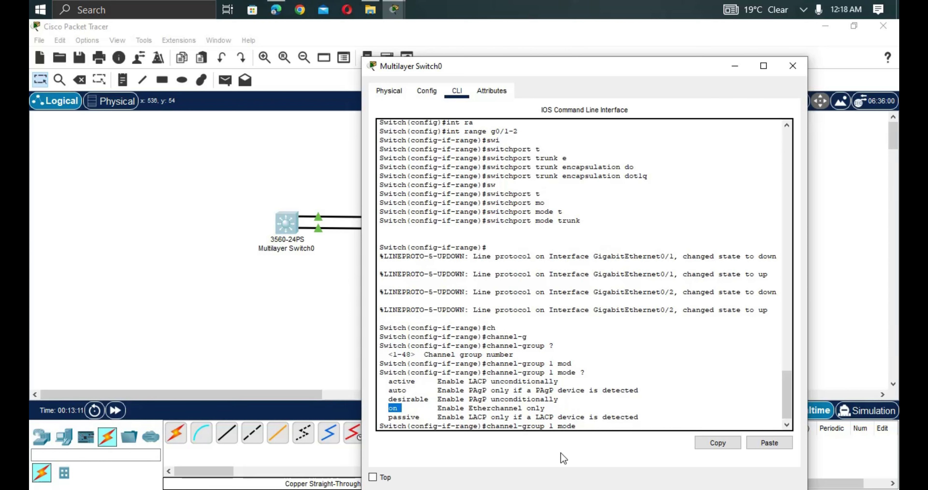
pyautogui.click(594, 427)
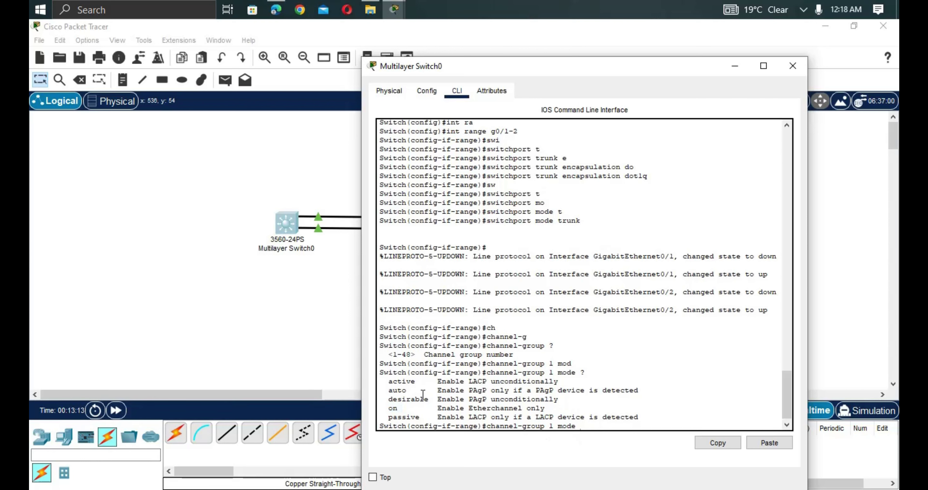
pyautogui.moveTo(410, 390); pyautogui.dragTo(403, 382)
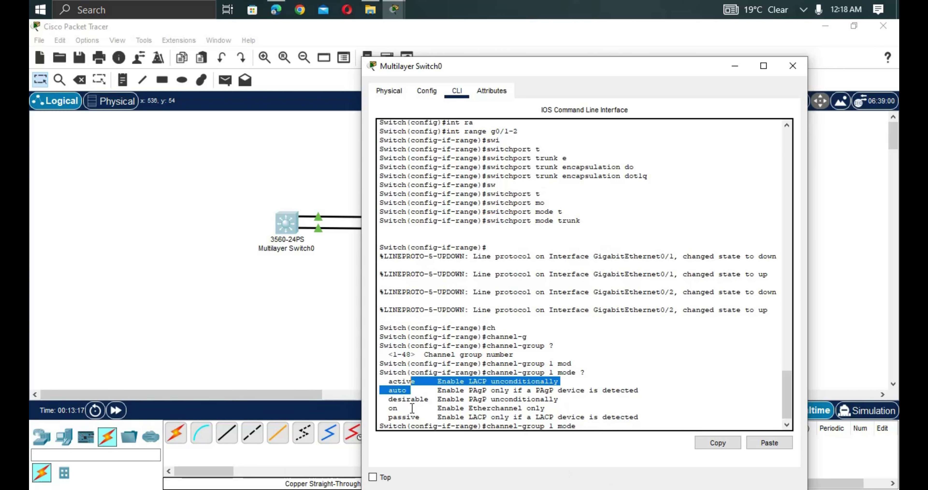
pyautogui.moveTo(421, 417); pyautogui.dragTo(384, 418)
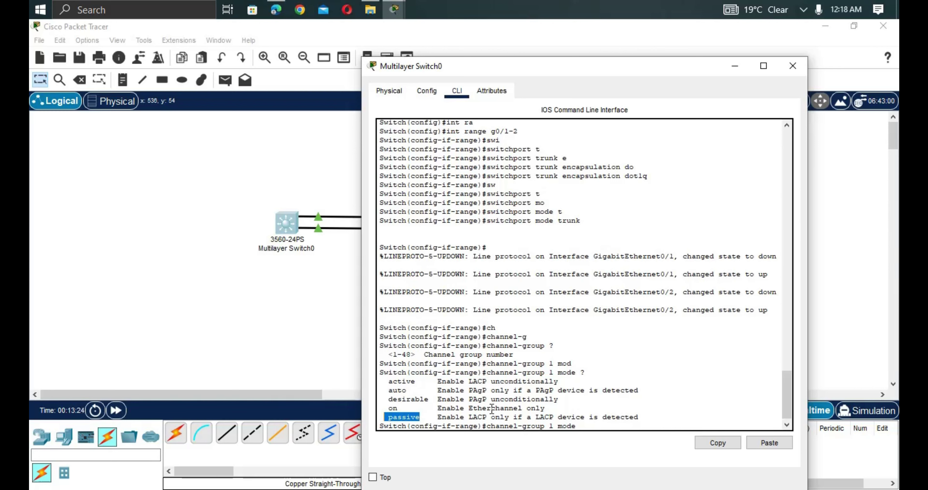
pyautogui.moveTo(428, 399); pyautogui.dragTo(388, 397)
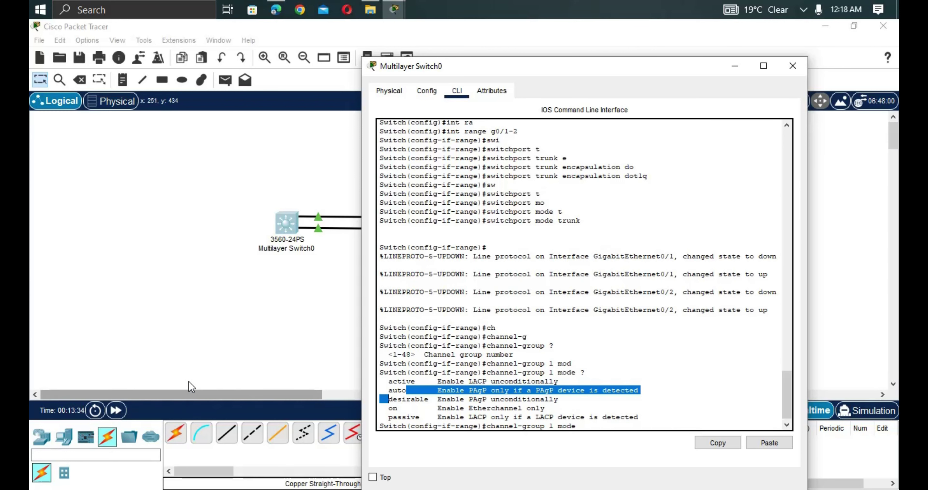
pyautogui.click(235, 334)
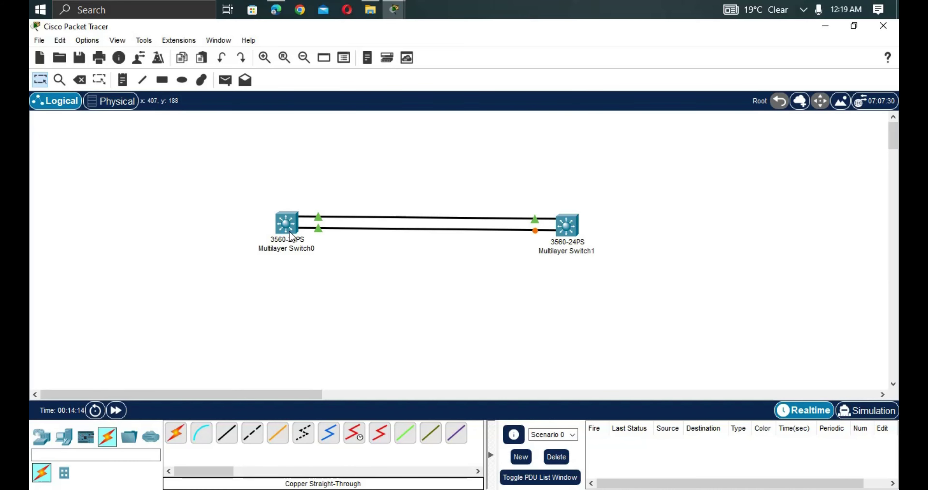
# Step: Complete the pending command on Multilayer Switch0 as channel-group 1 mode active to bundle the g0/1-2 range with LACP
pyautogui.moveTo(289, 231)
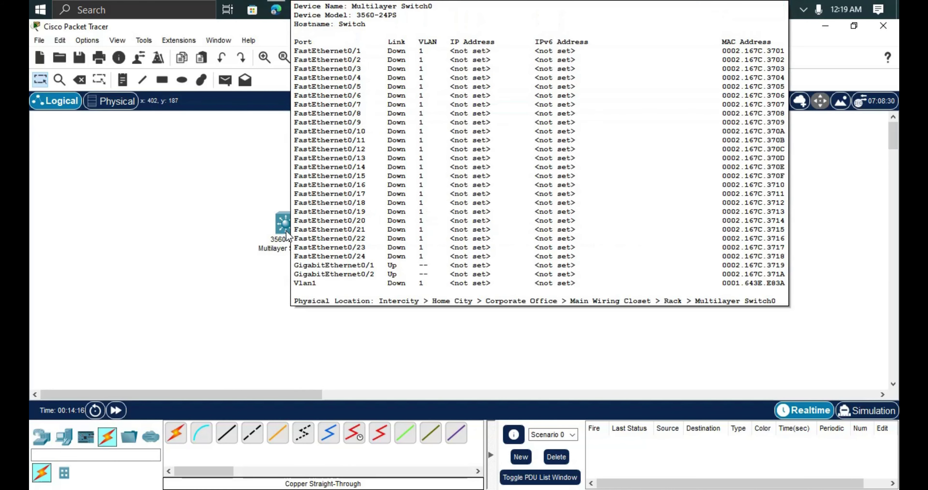
pyautogui.click(281, 228)
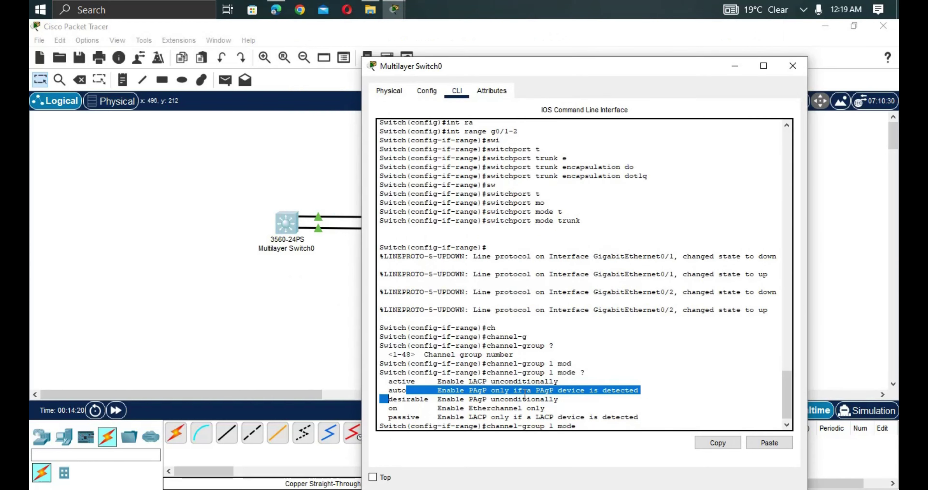
pyautogui.scroll(-1, 788, 404)
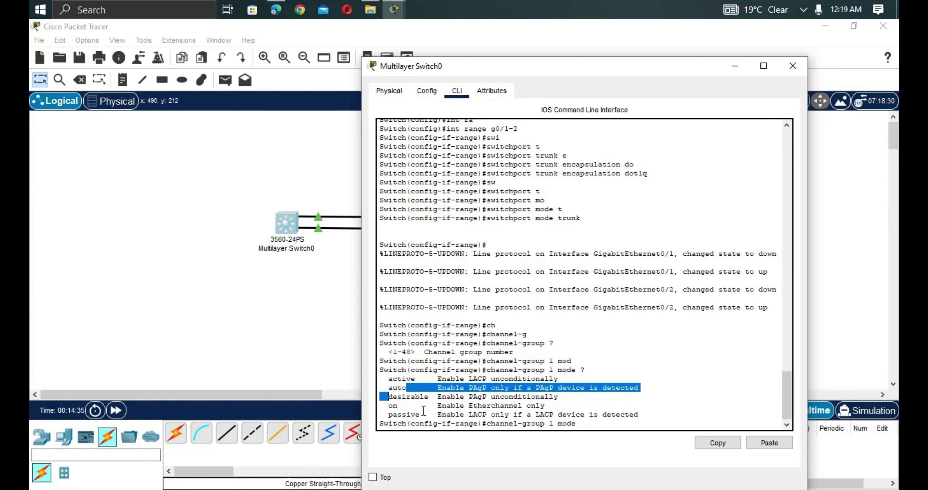
pyautogui.click(584, 425)
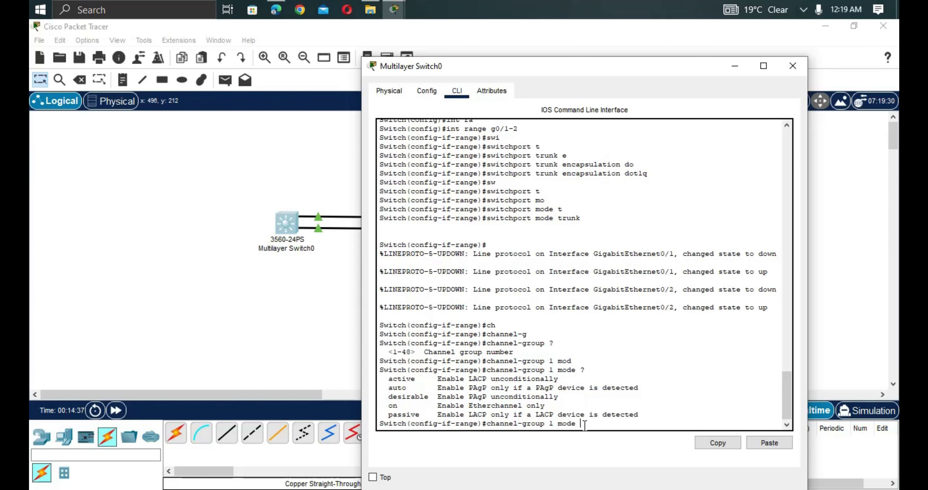
pyautogui.write('active')
pyautogui.press('Return')
pyautogui.press('Return')
pyautogui.press('Return')
pyautogui.press('Return')
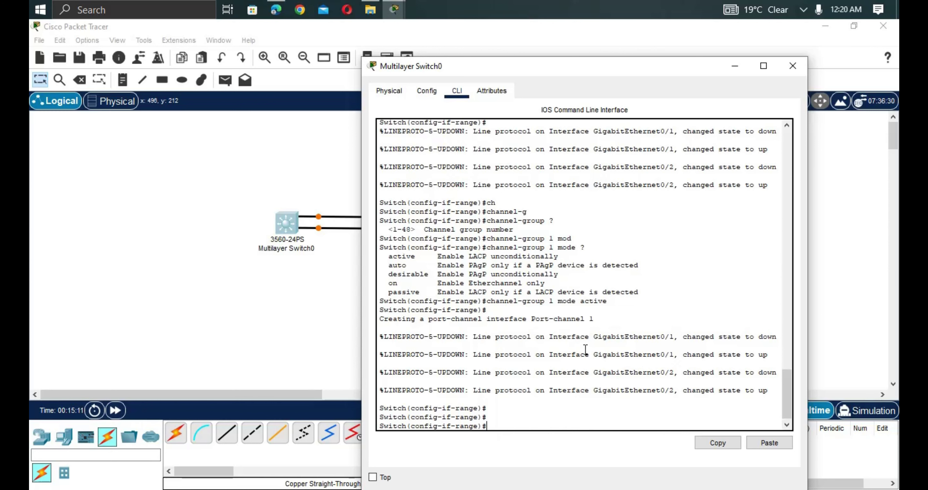
# Step: Reapply channel-group 1 mode active to the g0/1-2 range on Multilayer Switch0
pyautogui.moveTo(388, 352); pyautogui.dragTo(329, 333)
pyautogui.click(330, 333)
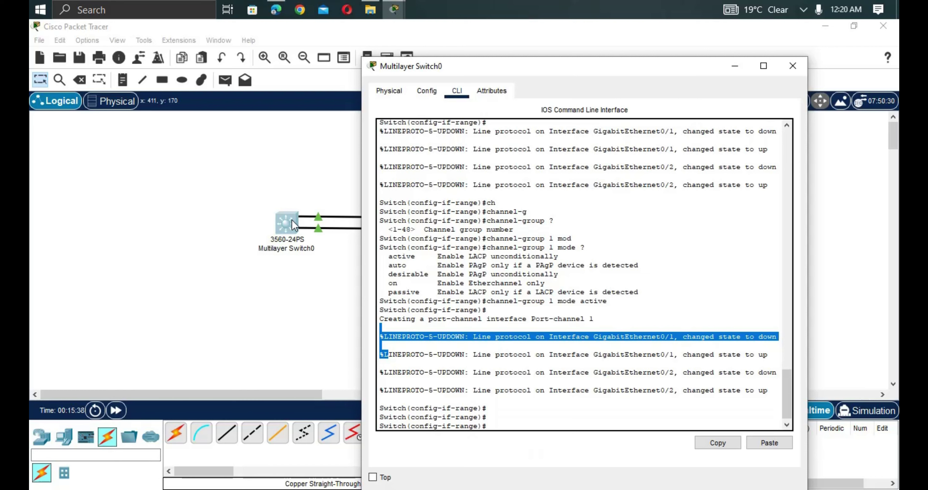
pyautogui.press('Up')
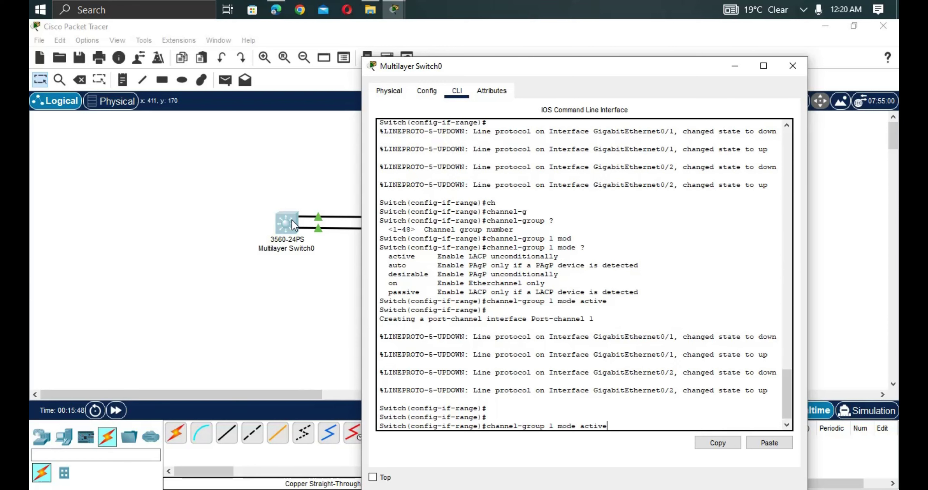
pyautogui.press('Return')
pyautogui.press('Return')
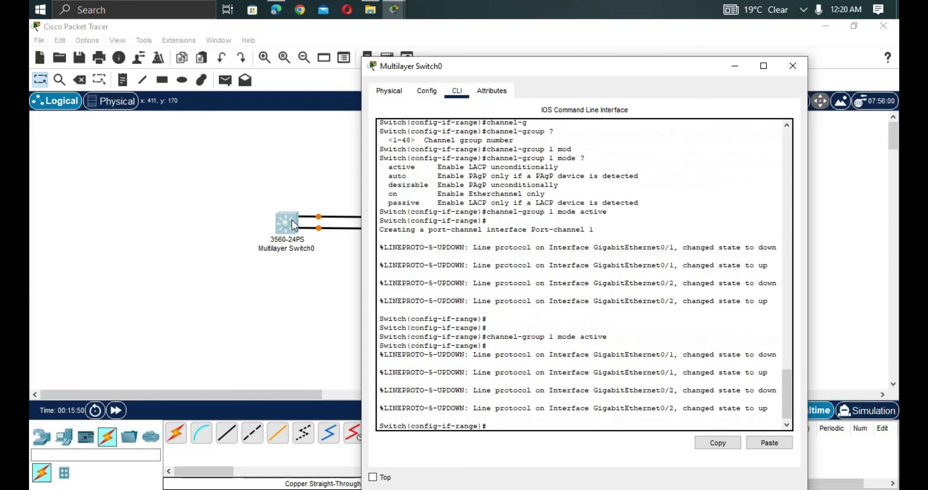
# Step: Leave interface range configuration and enter configuration of interface port-channel 1
pyautogui.write('exit')
pyautogui.press('Return')
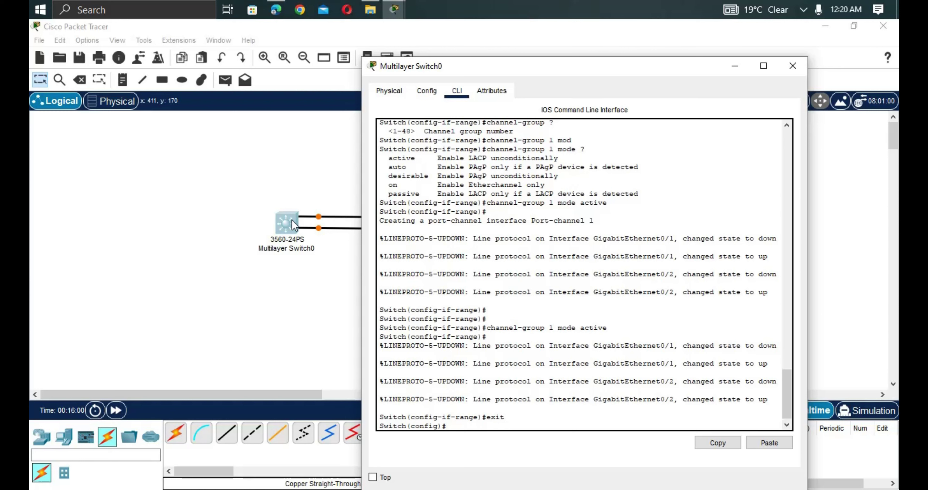
pyautogui.write('int po')
pyautogui.press('Tab')
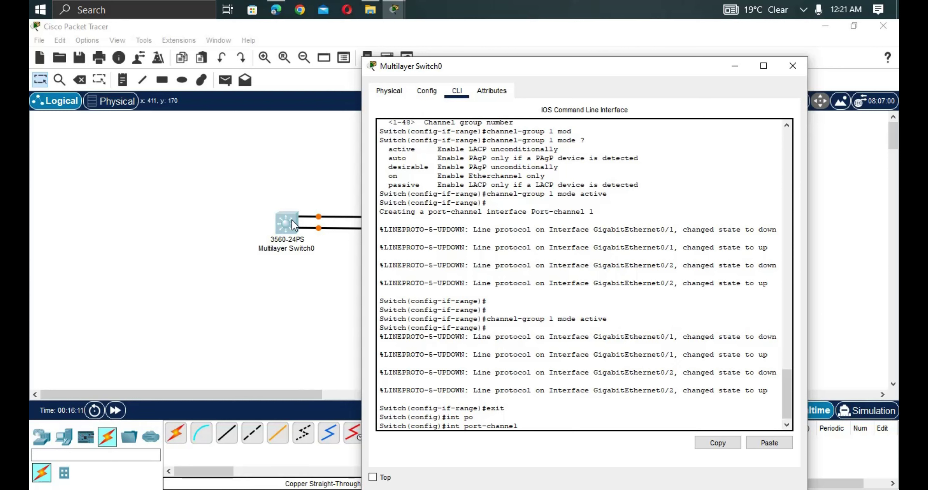
pyautogui.write('1')
pyautogui.press('Return')
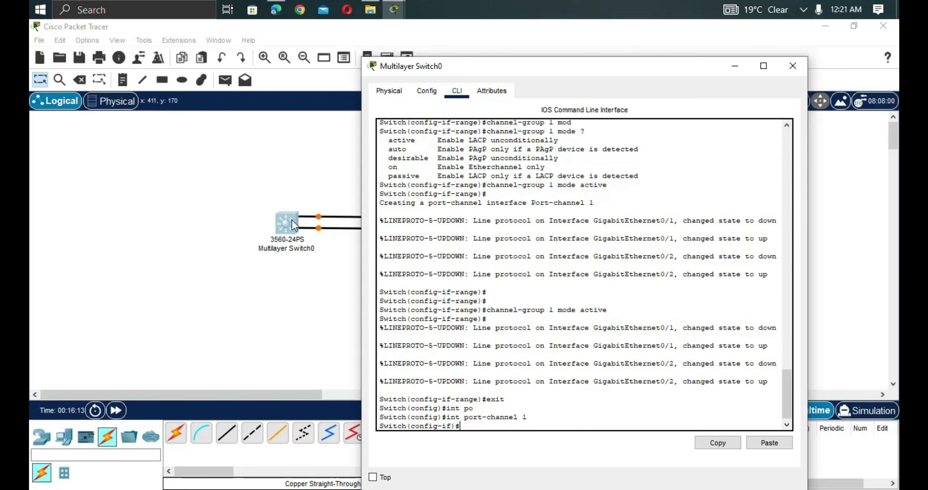
# Step: Set the trunk encapsulation of port-channel 1 to dot1q with switchport trunk encapsulation dot1q
pyautogui.write('swi')
pyautogui.press('Tab')
pyautogui.write('t')
pyautogui.press('Tab')
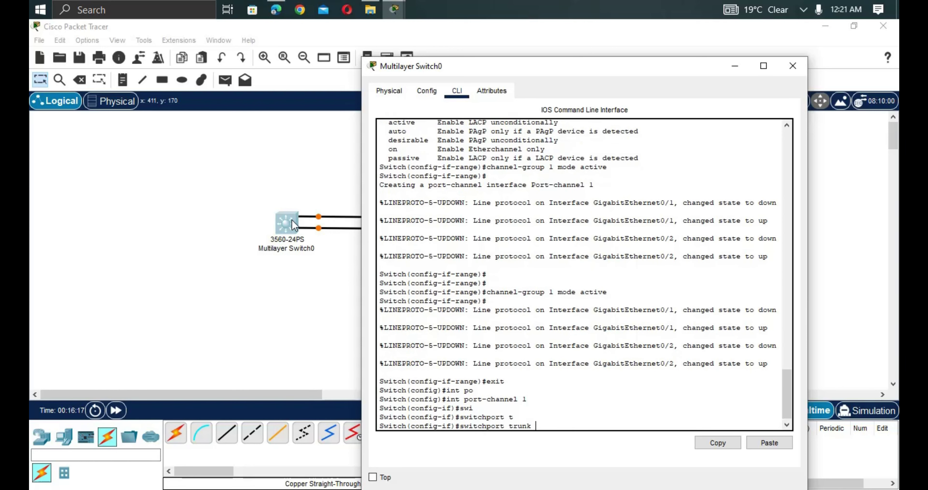
pyautogui.write('e')
pyautogui.press('Tab')
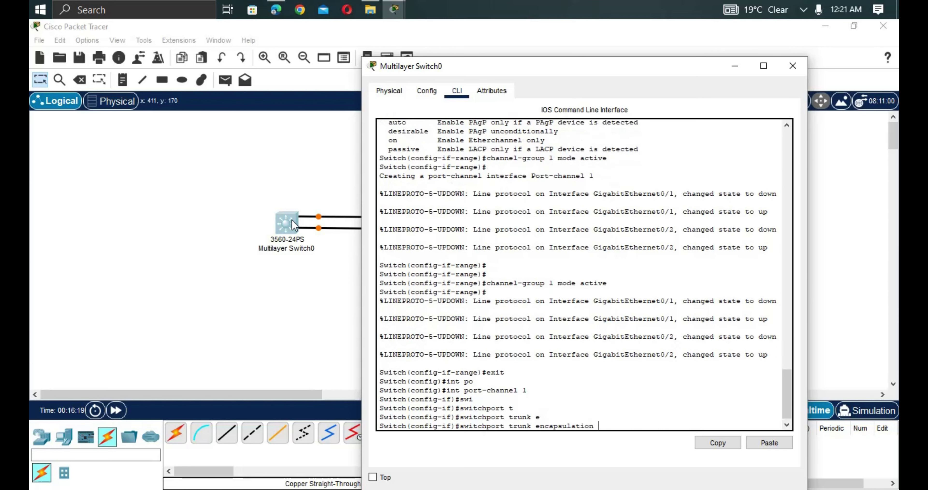
pyautogui.write('d')
pyautogui.press('Tab')
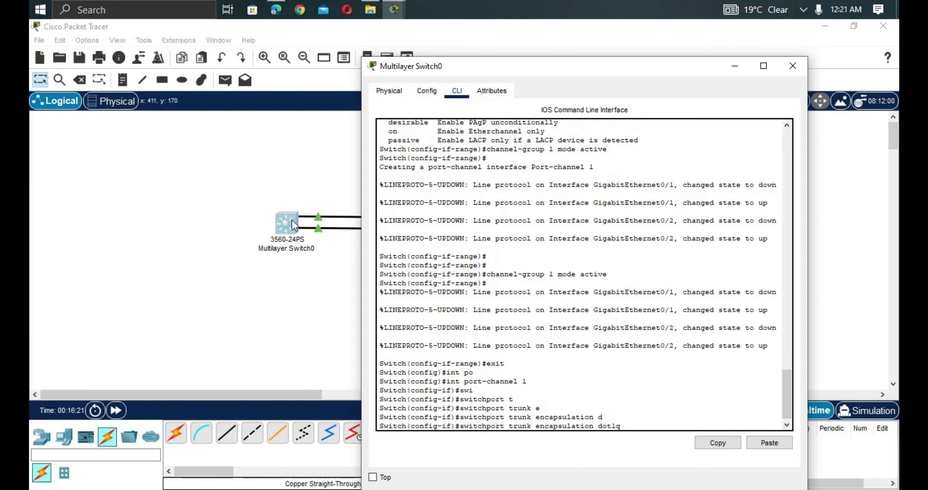
pyautogui.press('Return')
# Step: Put port-channel 1 into trunk mode with switchport mode trunk
pyautogui.write('sw')
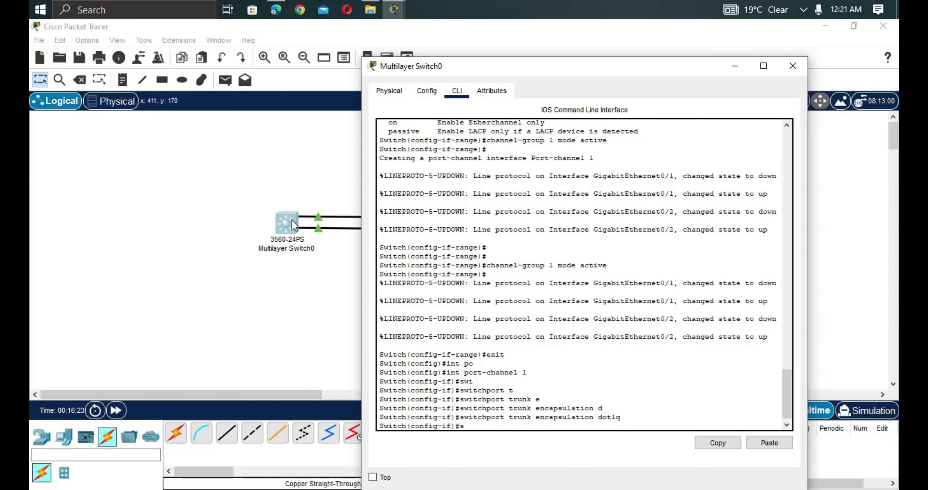
pyautogui.press('Tab')
pyautogui.write('mo')
pyautogui.press('Tab')
pyautogui.write('t')
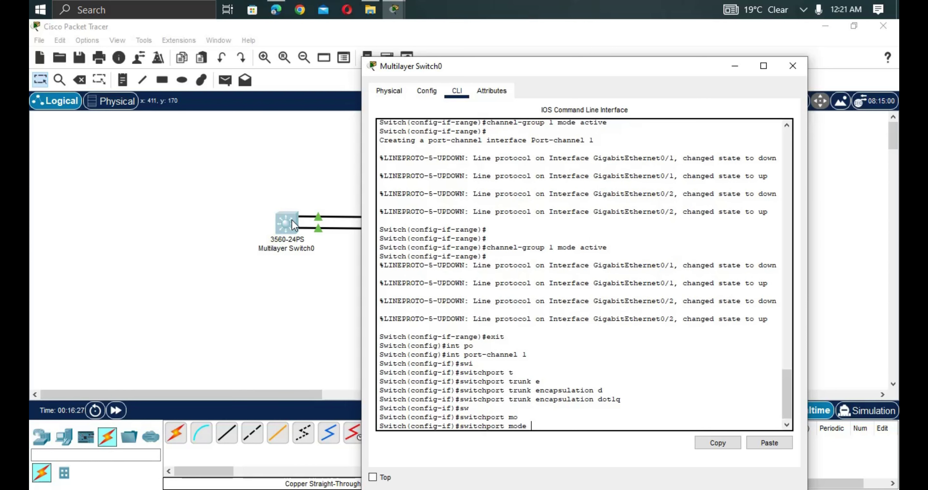
pyautogui.press('Tab')
pyautogui.press('Return')
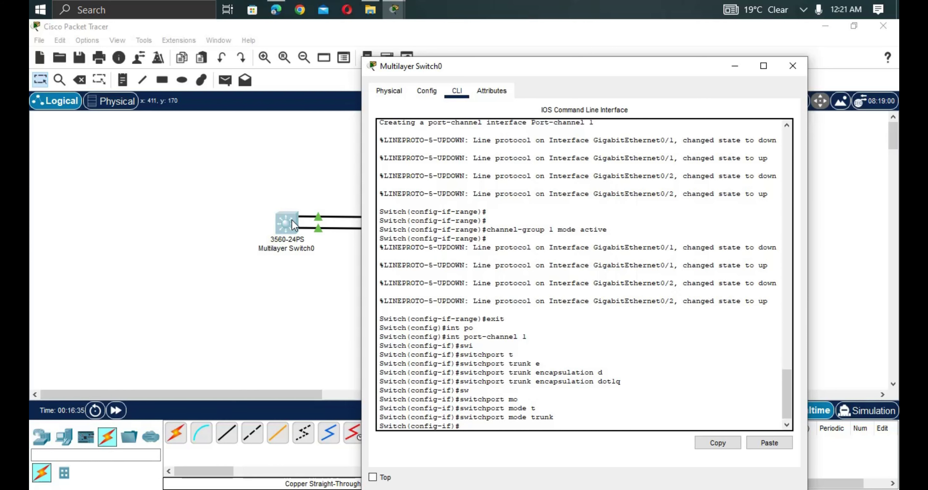
# Step: Allow VLANs 1, 2 and 3 on the port-channel 1 trunk with switchport trunk allowed vlan 1,2,3
pyautogui.write('sw')
pyautogui.press('Tab')
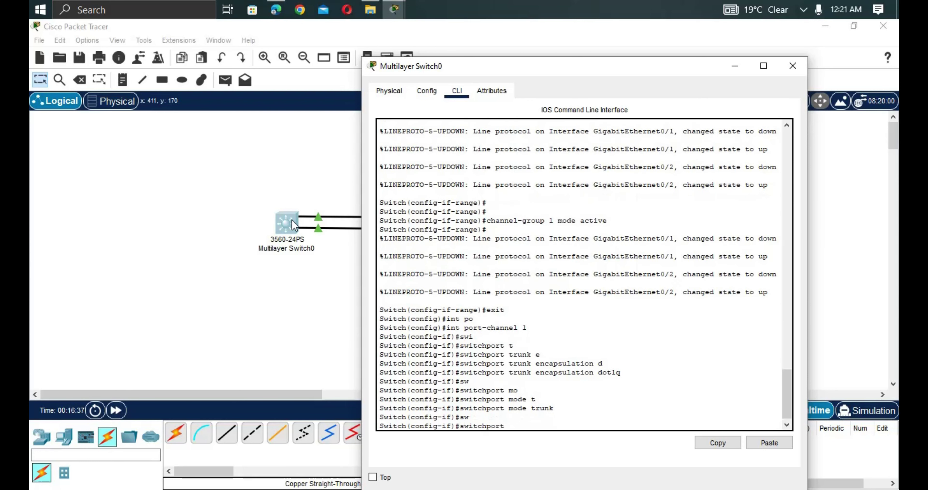
pyautogui.write('t')
pyautogui.press('Tab')
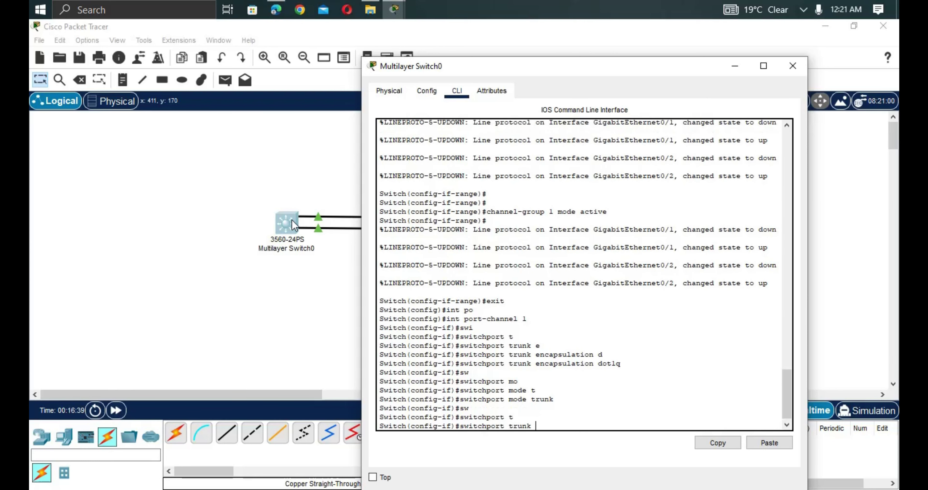
pyautogui.write('a')
pyautogui.press('Tab')
pyautogui.write('v')
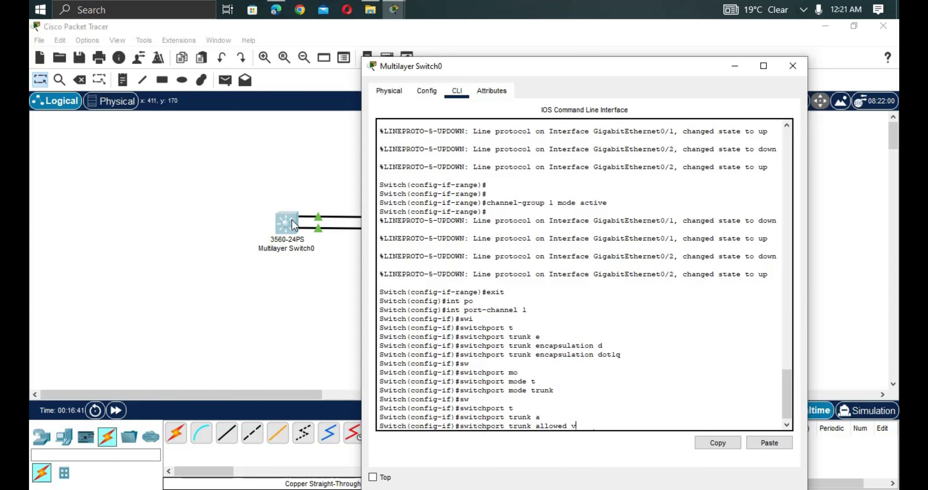
pyautogui.press('Tab')
pyautogui.write('1,2,3')
pyautogui.press('Return')
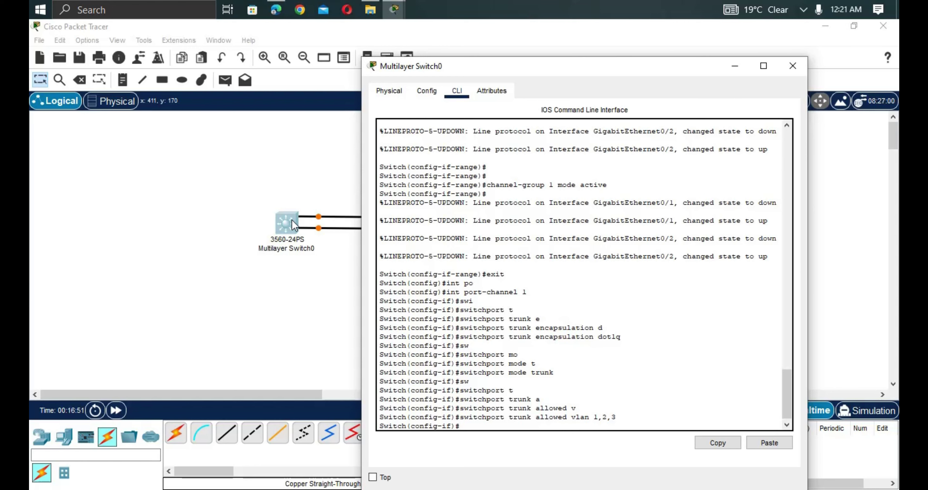
# Step: Open the command line of Multilayer Switch1 and enter global configuration mode with configure terminal
pyautogui.click(314, 274)
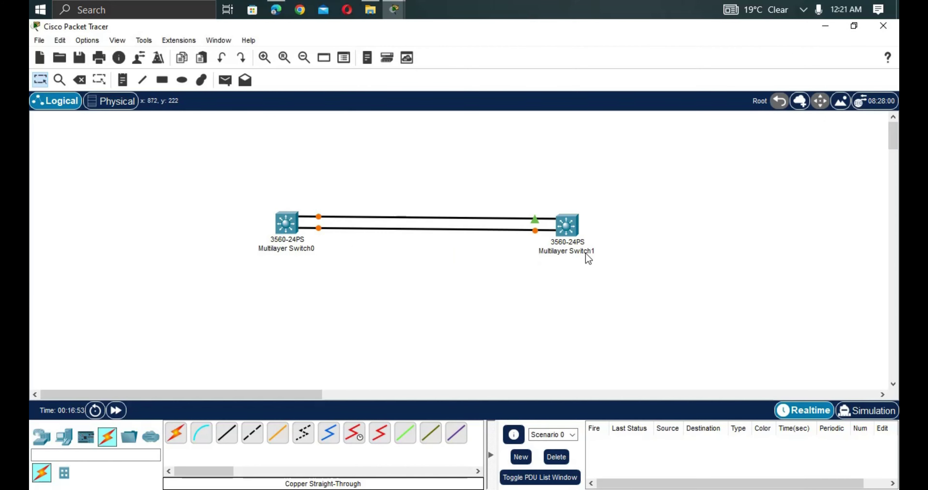
pyautogui.doubleClick(563, 228)
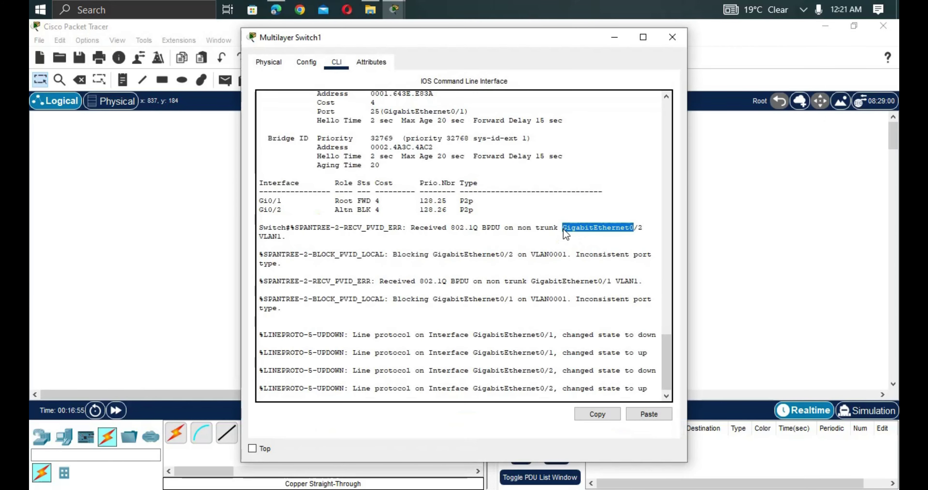
pyautogui.press('Return')
pyautogui.press('Return')
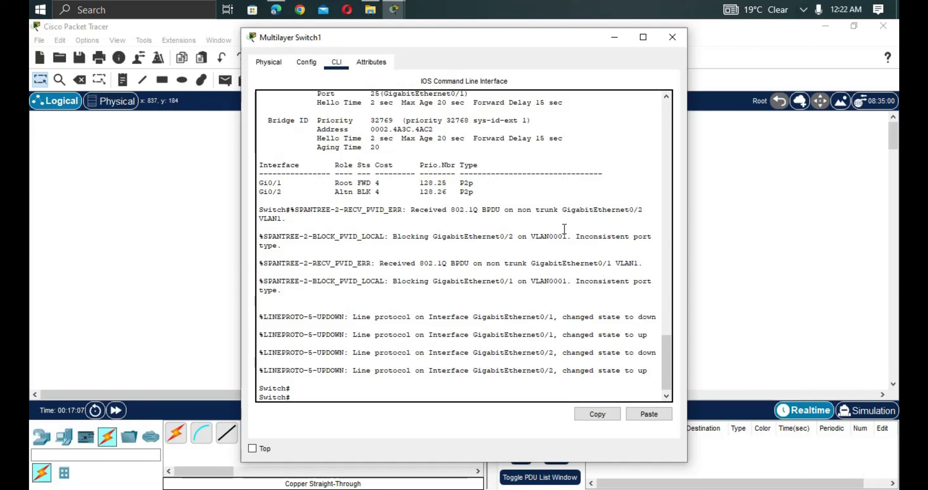
pyautogui.write('conf')
pyautogui.press('Tab')
pyautogui.write('t')
pyautogui.press('Tab')
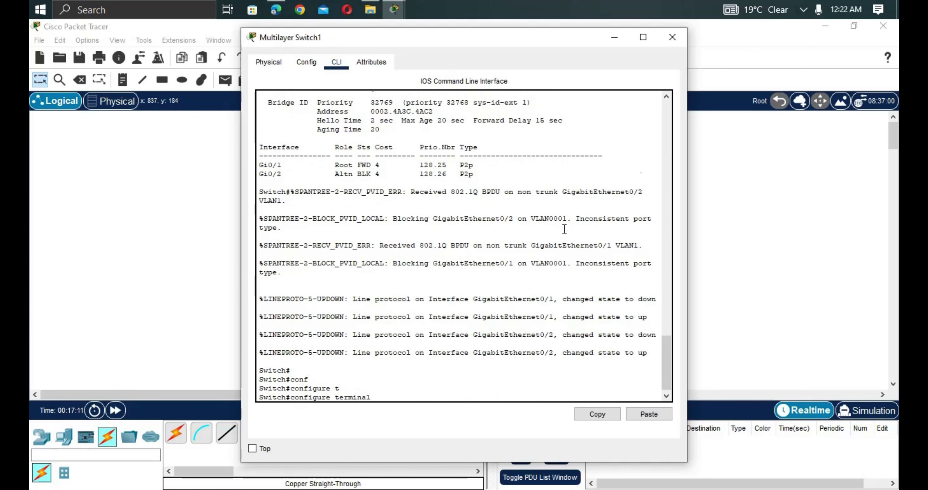
pyautogui.press('Return')
# Step: Set the hostname of Multilayer Switch1 to S2
pyautogui.write('hos')
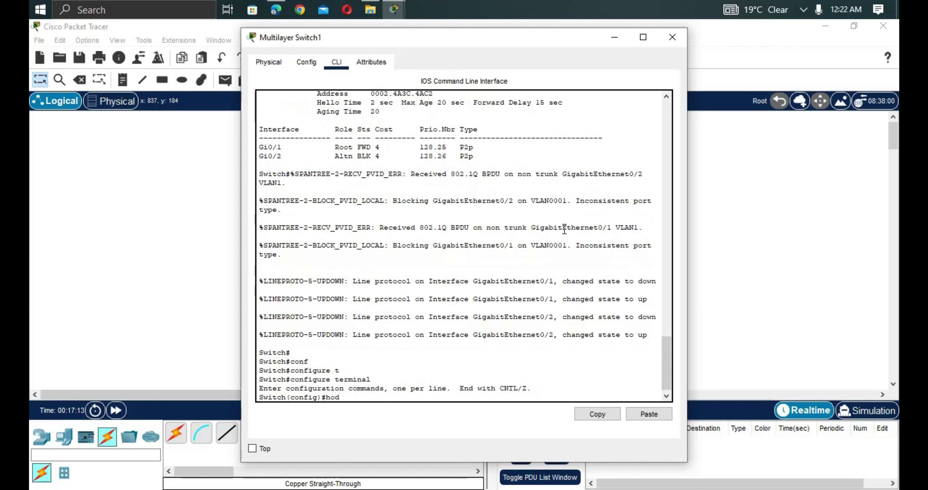
pyautogui.write('t')
pyautogui.press('Tab')
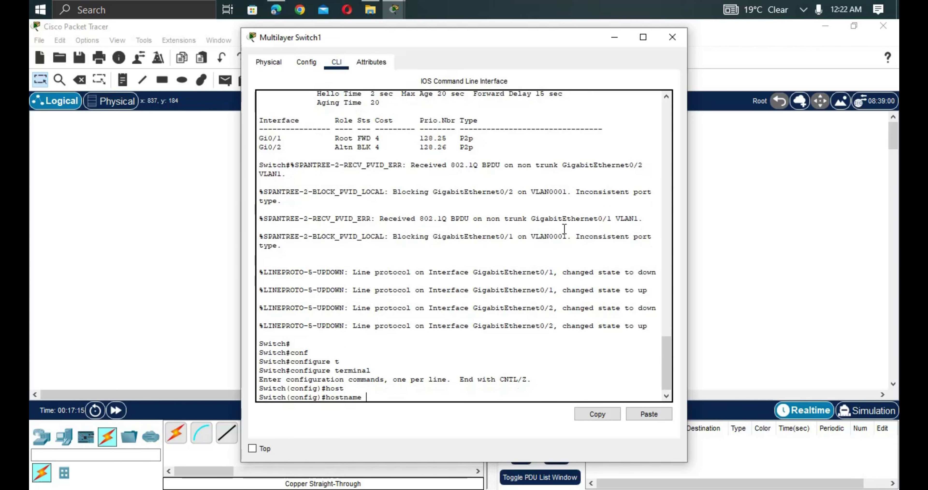
pyautogui.write('S2')
pyautogui.press('Return')
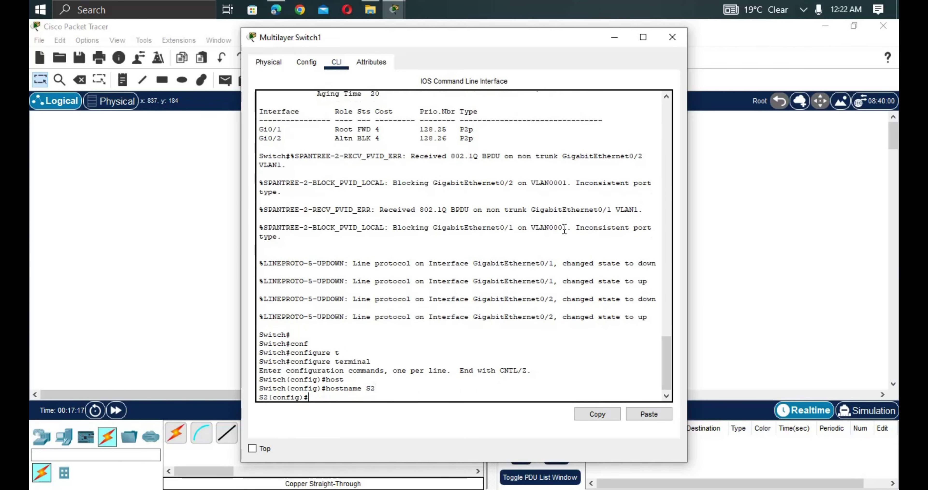
# Step: Return to the command line of Multilayer Switch0 and exit port-channel and global configuration to privileged EXEC mode
pyautogui.click(235, 312)
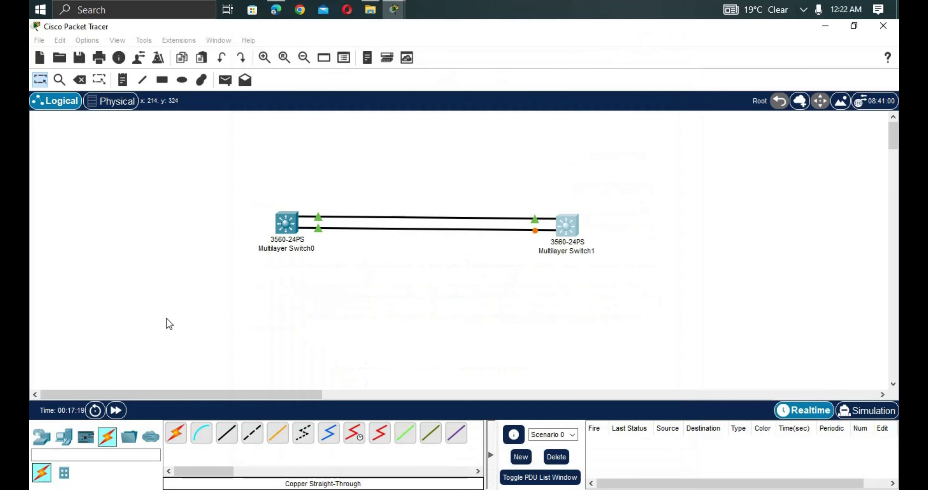
pyautogui.click(285, 227)
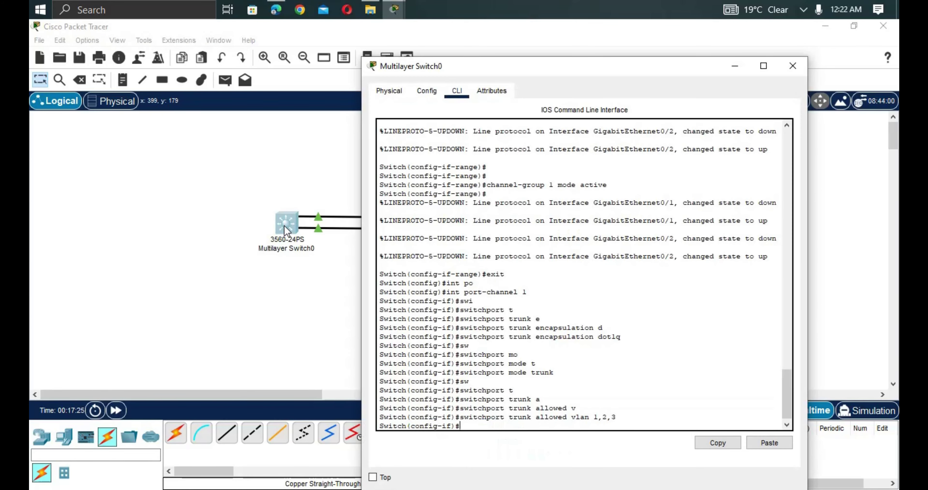
pyautogui.write('exiy')
pyautogui.press('BackSpace')
pyautogui.press('Return')
pyautogui.write('exit')
pyautogui.press('Return')
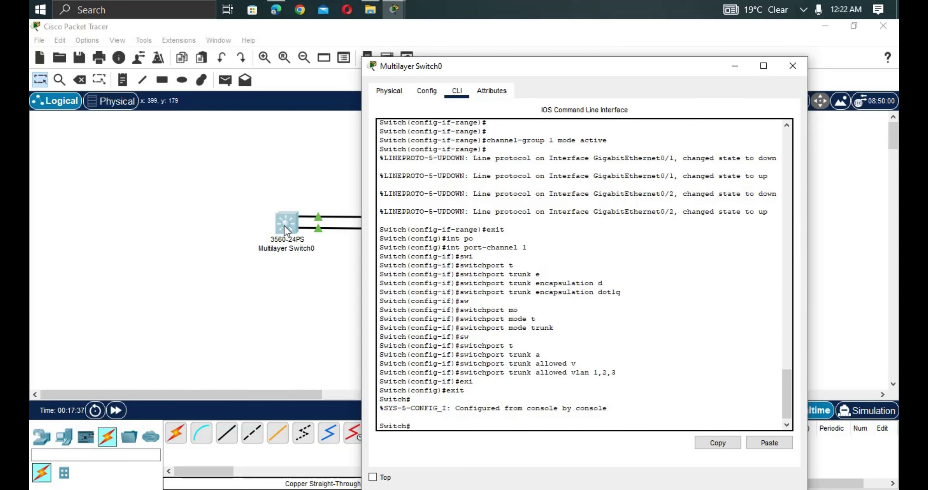
# Step: Enter global configuration mode on Multilayer Switch0 and set its hostname to S1
pyautogui.write('conf t')
pyautogui.press('Tab')
pyautogui.press('Return')
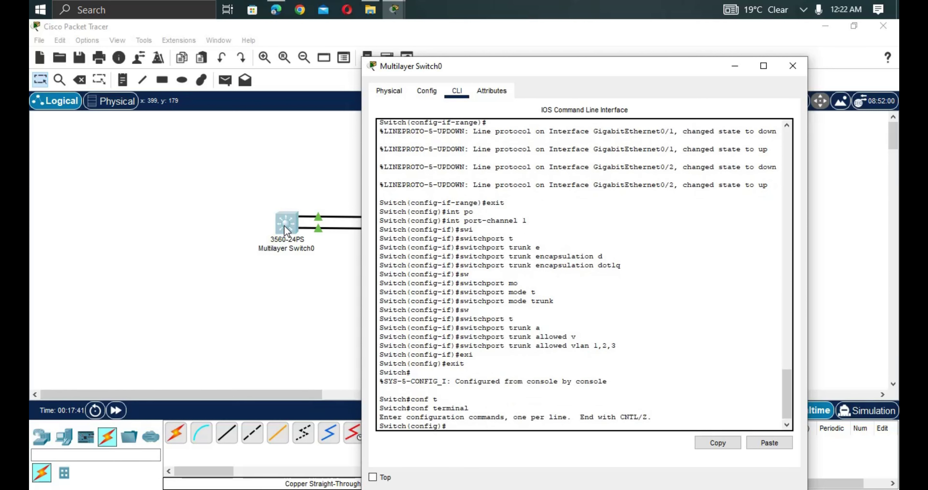
pyautogui.write('host')
pyautogui.press('Tab')
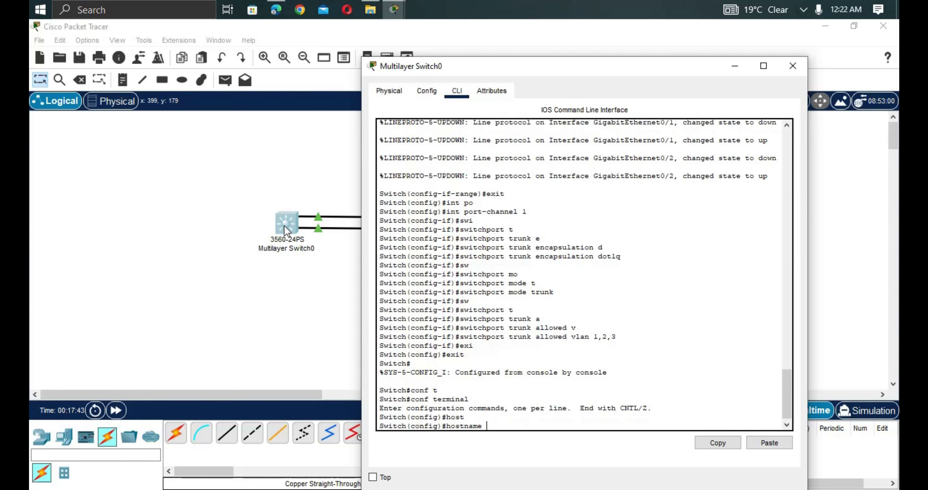
pyautogui.write('S1')
pyautogui.press('Return')
# Step: Return to the command line of Multilayer Switch1 and enter configuration of interface range g0/1-2
pyautogui.click(285, 293)
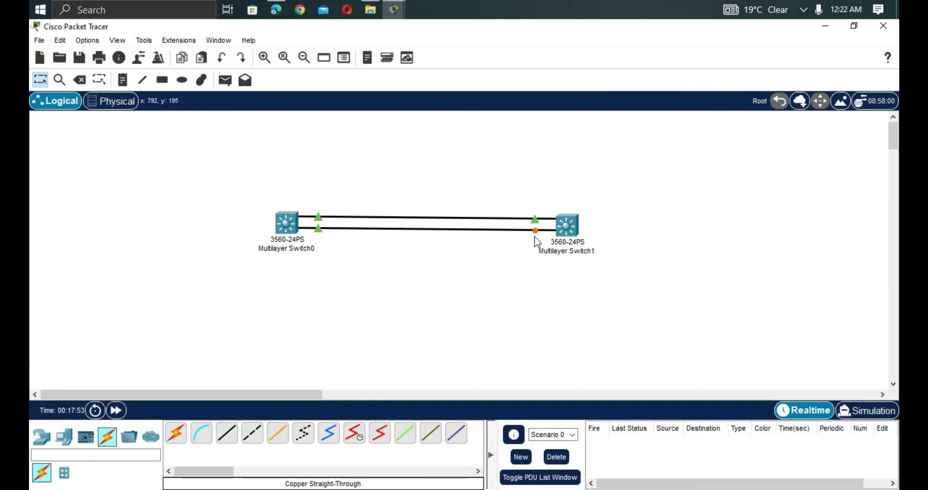
pyautogui.click(566, 226)
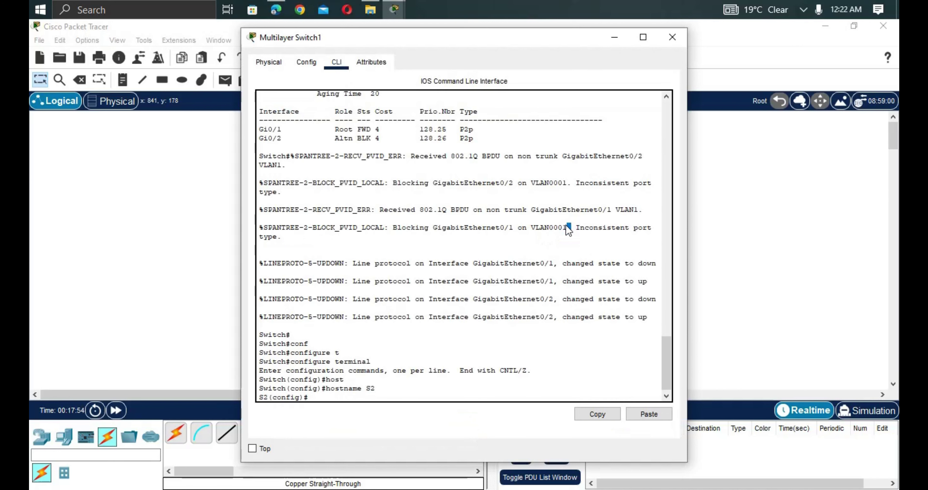
pyautogui.press('Return')
pyautogui.press('Return')
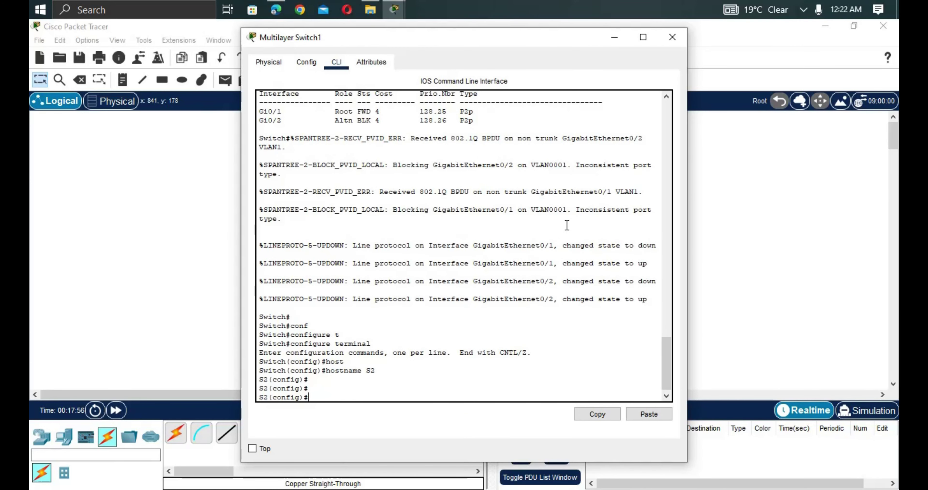
pyautogui.write('int r')
pyautogui.press('Tab')
pyautogui.write('g')
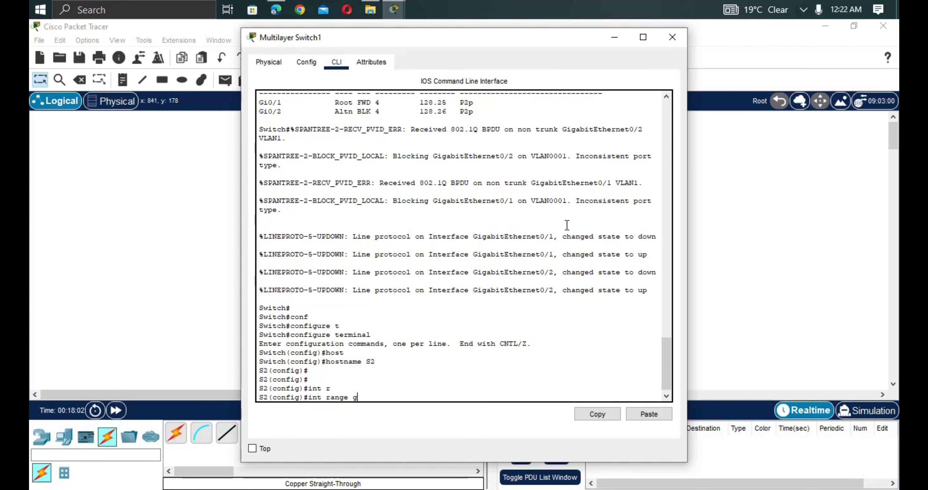
pyautogui.write('0/1-2')
pyautogui.press('Return')
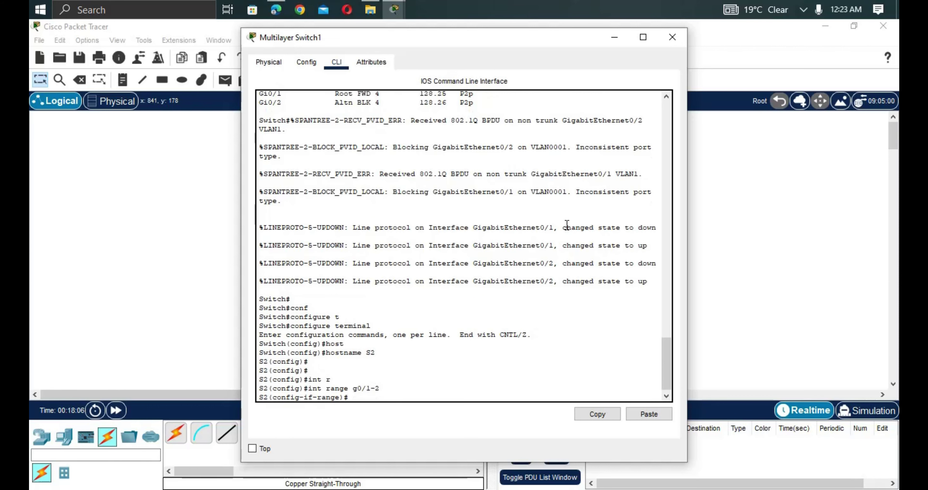
# Step: Set the trunk encapsulation of S2's interface range g0/1-2 to dot1q
pyautogui.write('swi')
pyautogui.press('Tab')
pyautogui.write('t')
pyautogui.press('Tab')
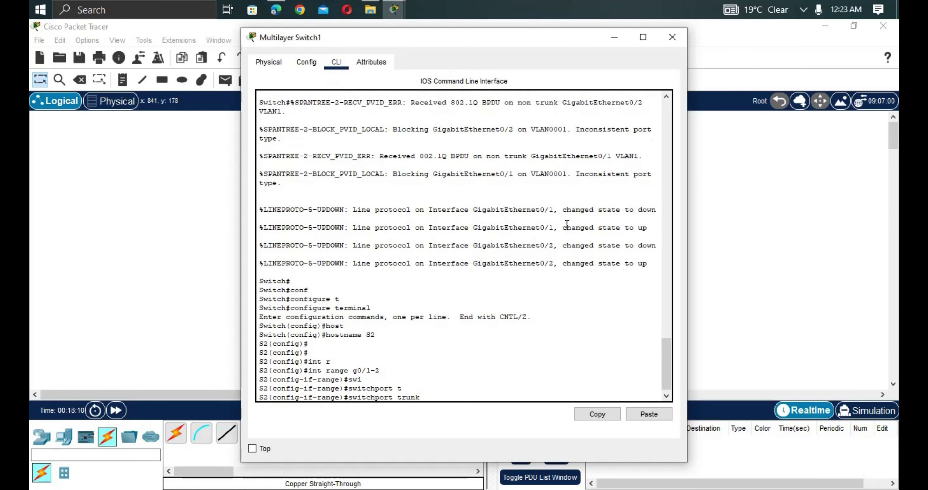
pyautogui.write('en')
pyautogui.press('Tab')
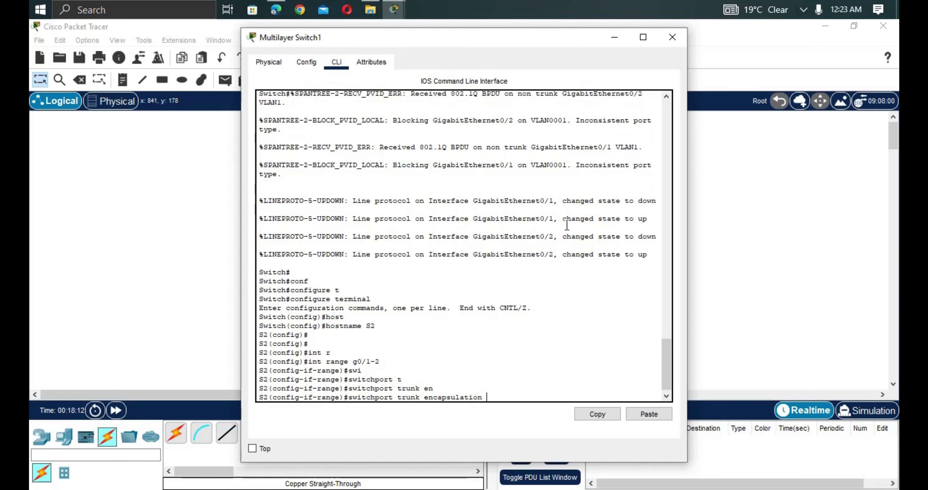
pyautogui.write('d')
pyautogui.press('Tab')
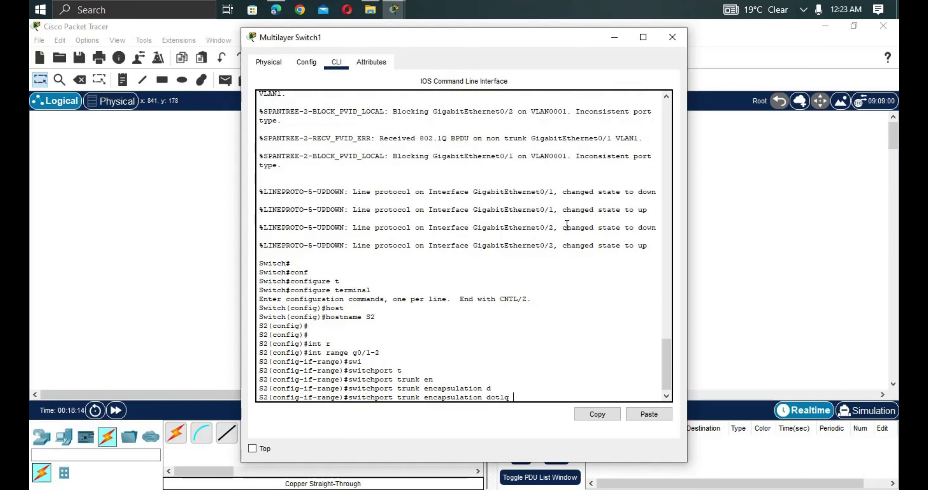
pyautogui.press('Return')
# Step: Set the switchport mode of S2's interface range g0/1-2 to trunk
pyautogui.write('switchport mo')
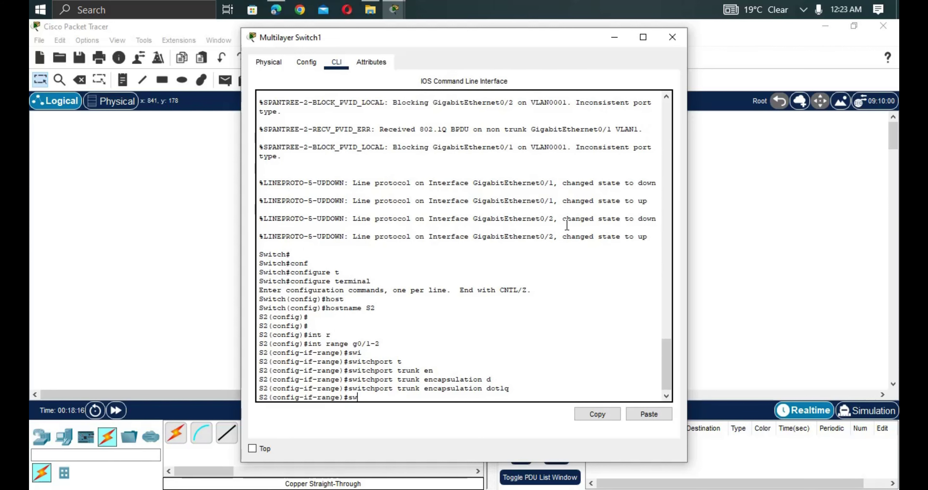
pyautogui.press('Tab')
pyautogui.write('mo')
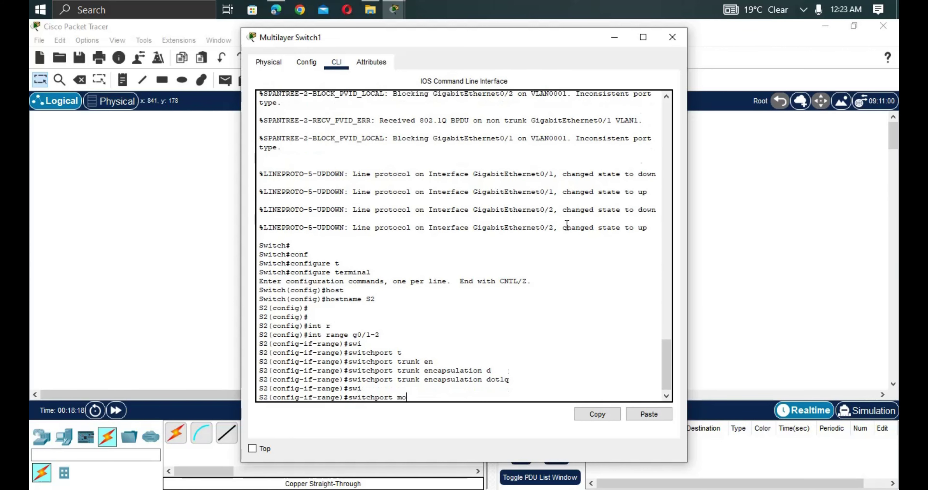
pyautogui.press('Tab')
pyautogui.write('tr')
pyautogui.press('Tab')
pyautogui.press('Return')
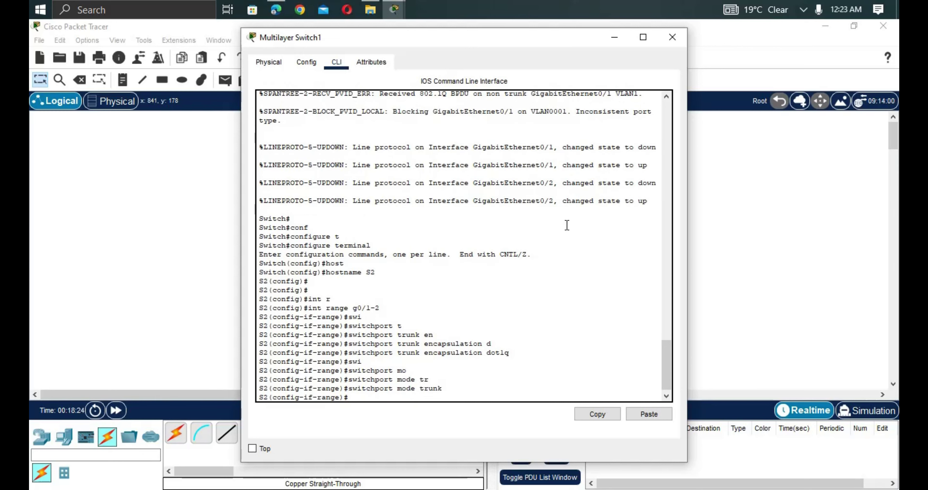
# Step: Assign S2's interface range g0/1-2 to channel-group 1 in active mode
pyautogui.write('channel-g')
pyautogui.press('Tab')
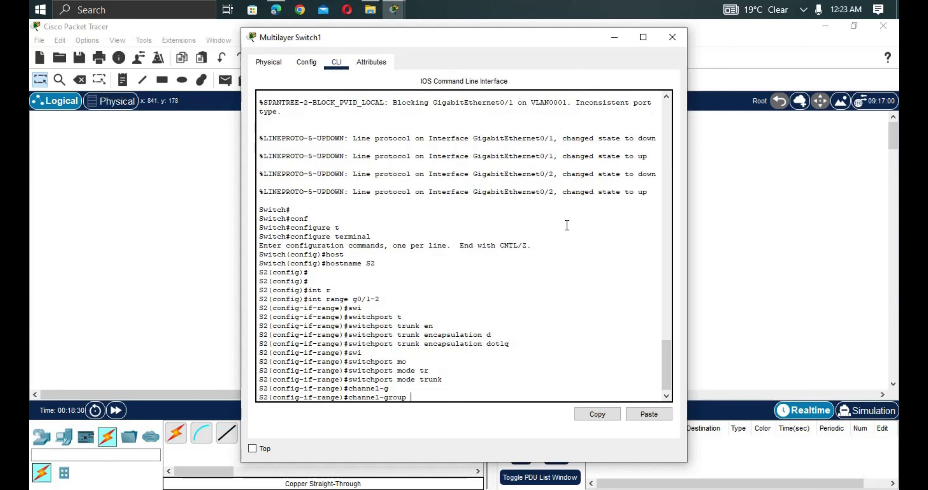
pyautogui.write('1 mo')
pyautogui.press('Tab')
pyautogui.write('ac')
pyautogui.press('Tab')
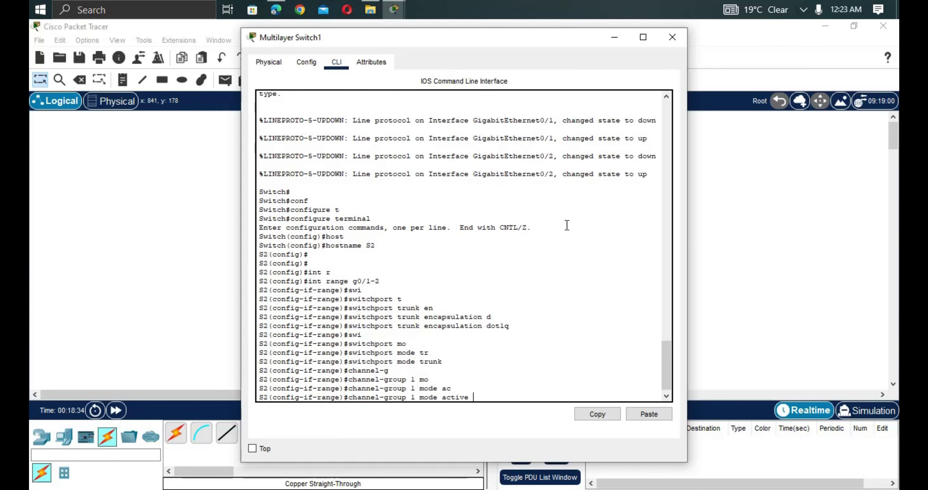
pyautogui.press('Return')
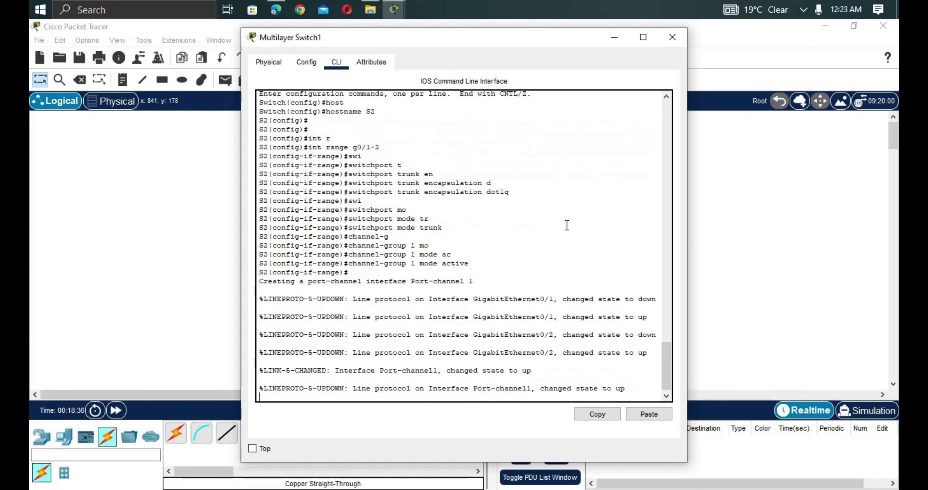
pyautogui.press('Return')
pyautogui.press('Return')
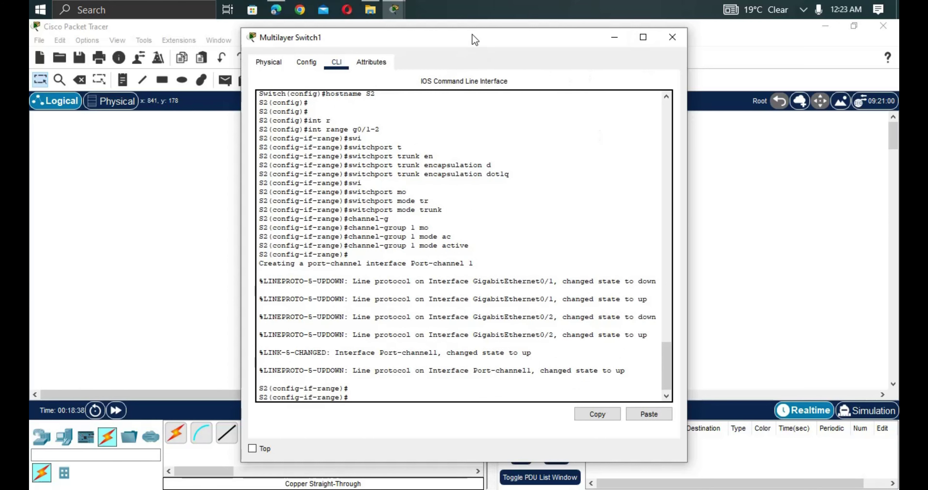
# Step: Rearrange both switches near the workspace's left edge and place the reopened Multilayer Switch1 command line beside the topology
pyautogui.moveTo(474, 38); pyautogui.dragTo(820, 48)
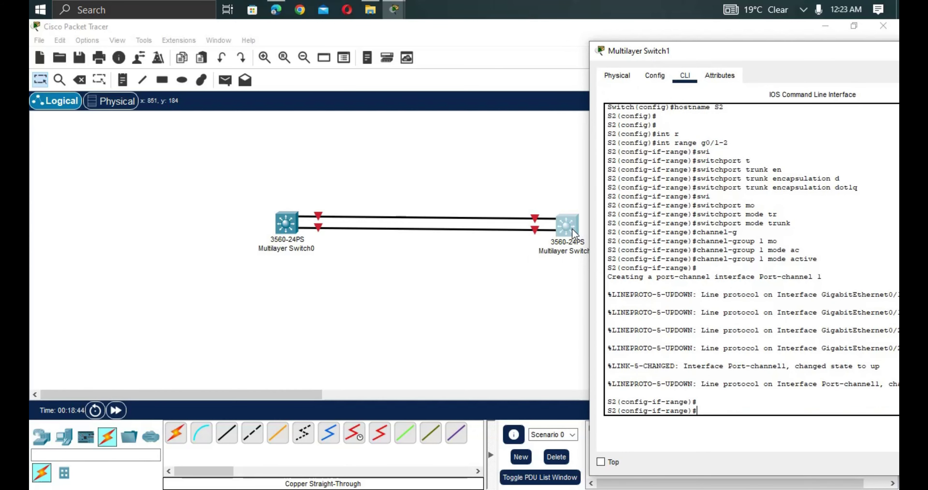
pyautogui.moveTo(572, 228); pyautogui.dragTo(455, 221)
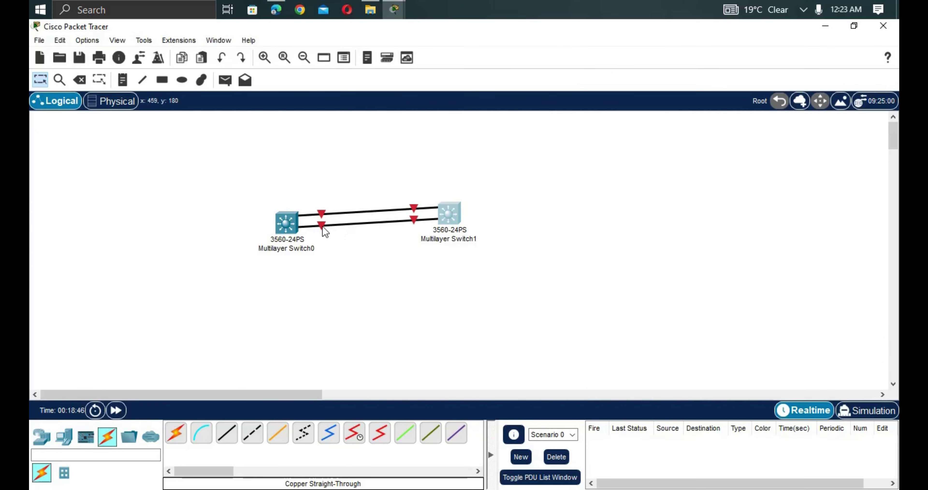
pyautogui.moveTo(283, 224); pyautogui.dragTo(101, 200)
pyautogui.moveTo(440, 212); pyautogui.dragTo(365, 205)
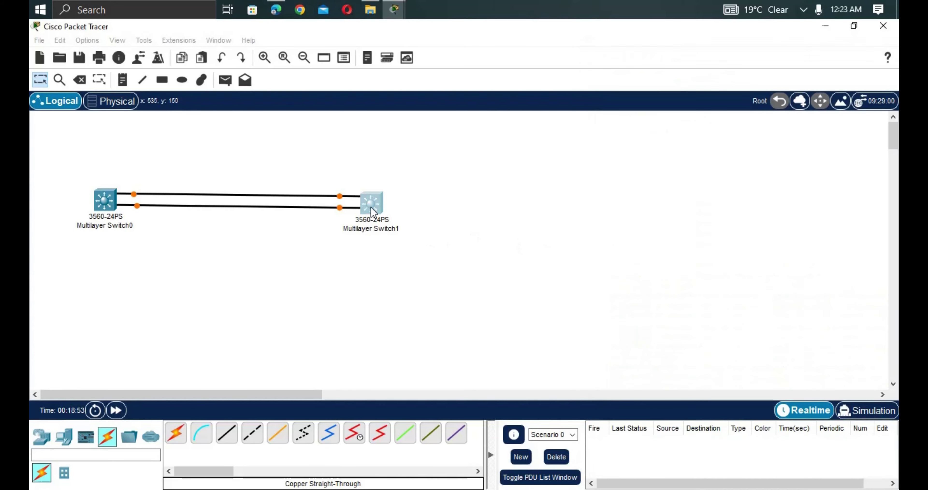
pyautogui.click(374, 206)
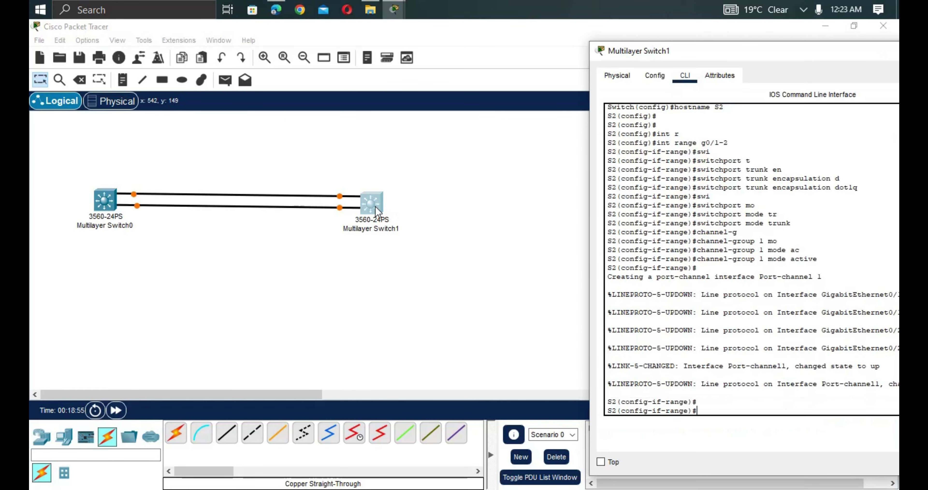
pyautogui.moveTo(694, 58); pyautogui.dragTo(537, 31)
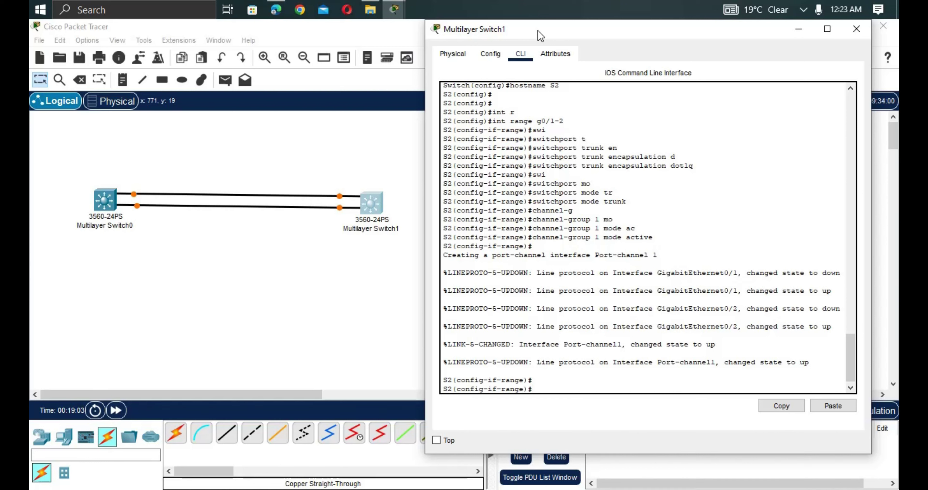
# Step: Exit interface range configuration on S2 and enter configuration of interface port-channel 1
pyautogui.write('xit')
pyautogui.press('Return')
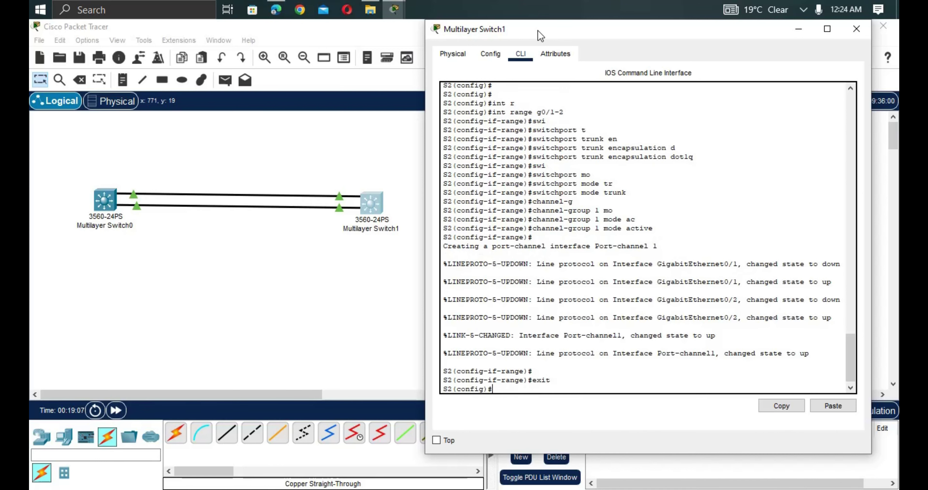
pyautogui.write('int ')
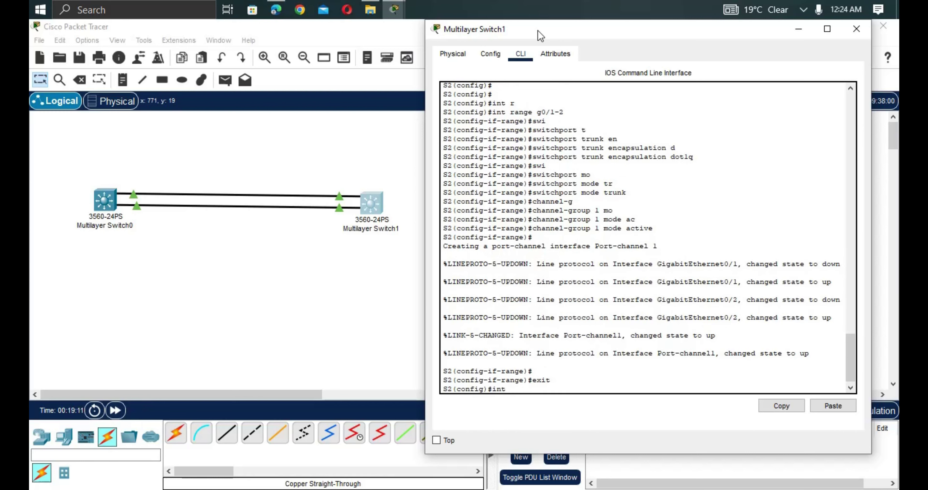
pyautogui.write('po')
pyautogui.press('Tab')
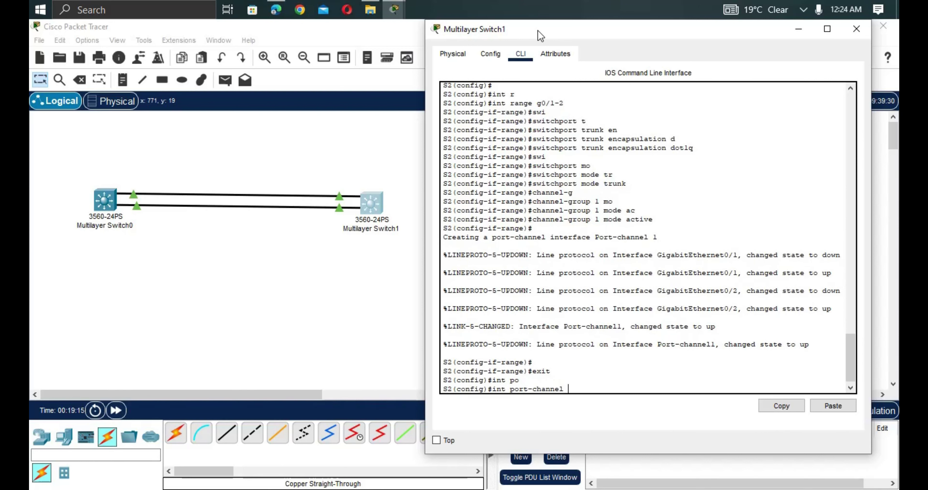
pyautogui.write('1')
pyautogui.press('Return')
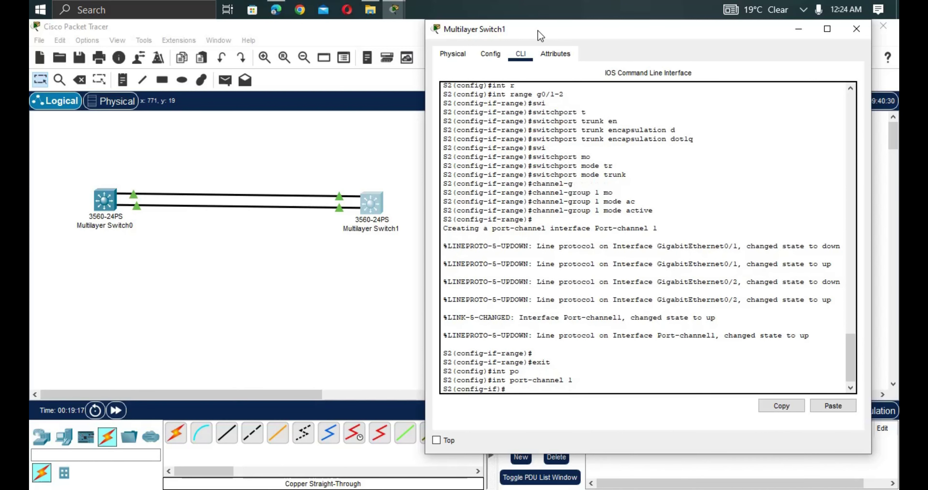
# Step: Set the trunk encapsulation of S2's port-channel 1 to dot1q
pyautogui.write('sw')
pyautogui.press('Tab')
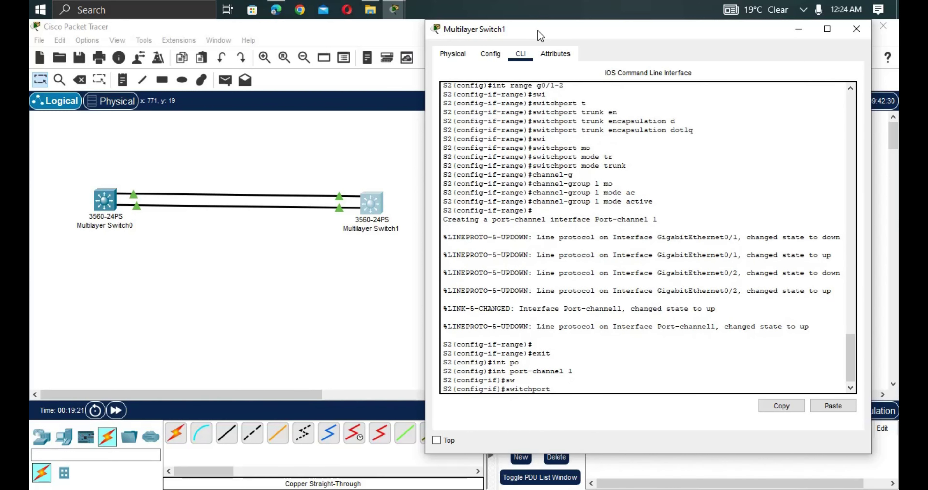
pyautogui.write('t')
pyautogui.press('Tab')
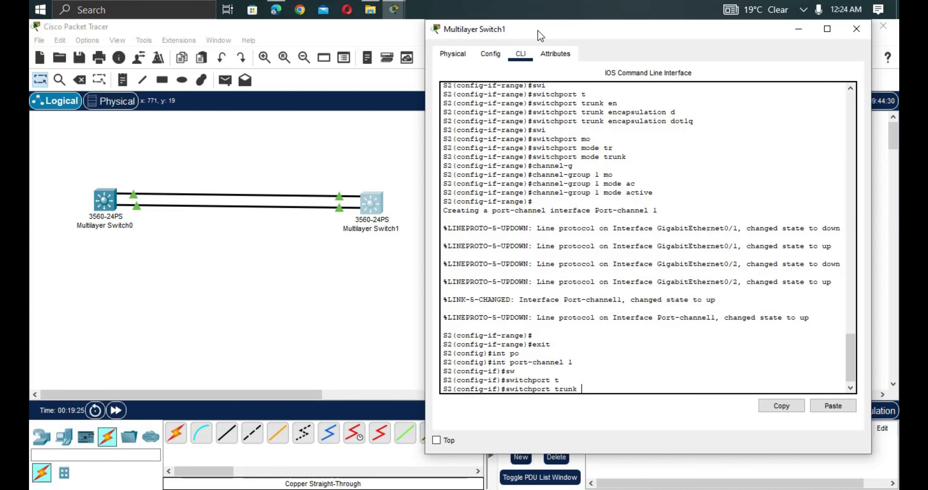
pyautogui.write('e')
pyautogui.press('Tab')
pyautogui.write('d')
pyautogui.press('Tab')
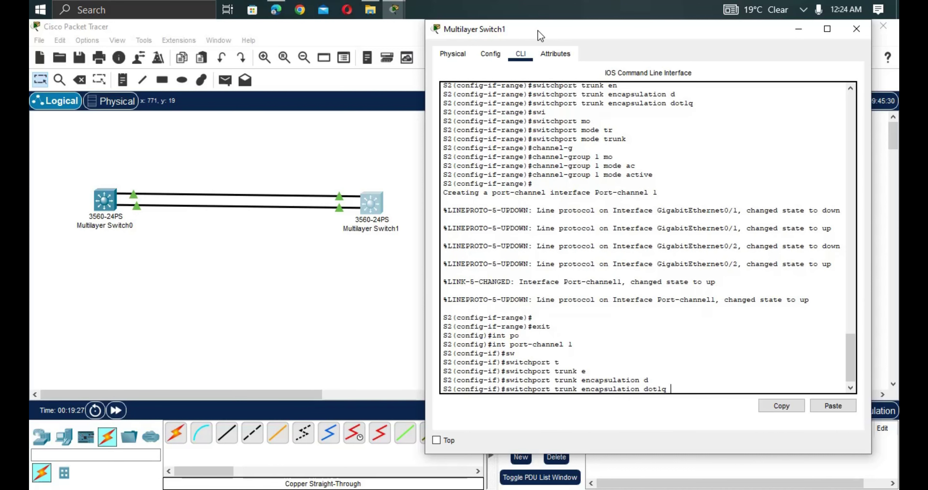
pyautogui.press('Return')
# Step: Set the switchport mode of S2's port-channel 1 to trunk
pyautogui.write('sw')
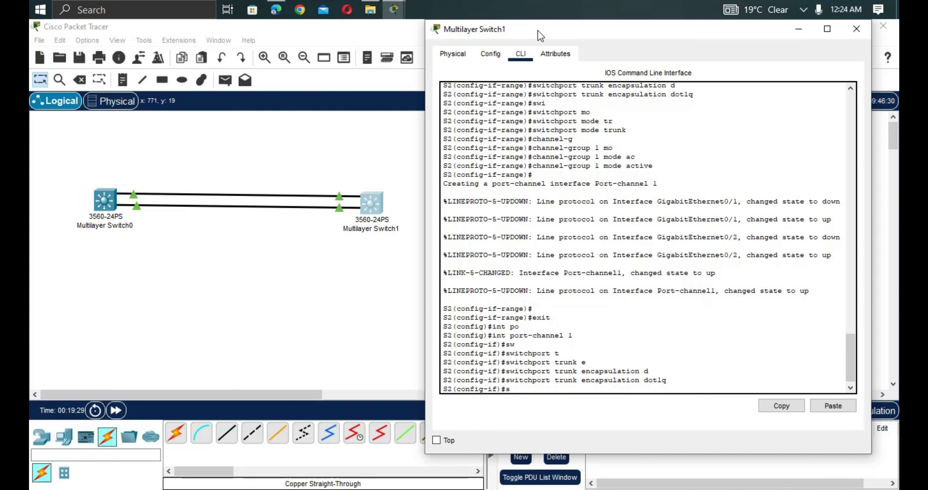
pyautogui.press('Tab')
pyautogui.write('t')
pyautogui.press('Tab')
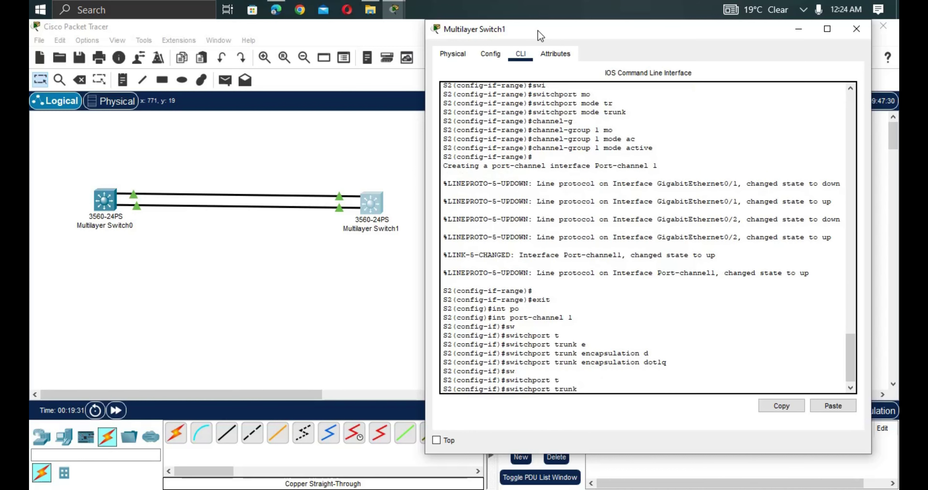
pyautogui.press('BackSpace')
pyautogui.press('BackSpace')
pyautogui.press('BackSpace')
pyautogui.press('BackSpace')
pyautogui.press('BackSpace')
pyautogui.press('BackSpace')
pyautogui.write('m')
pyautogui.press('Tab')
pyautogui.write('t')
pyautogui.press('Tab')
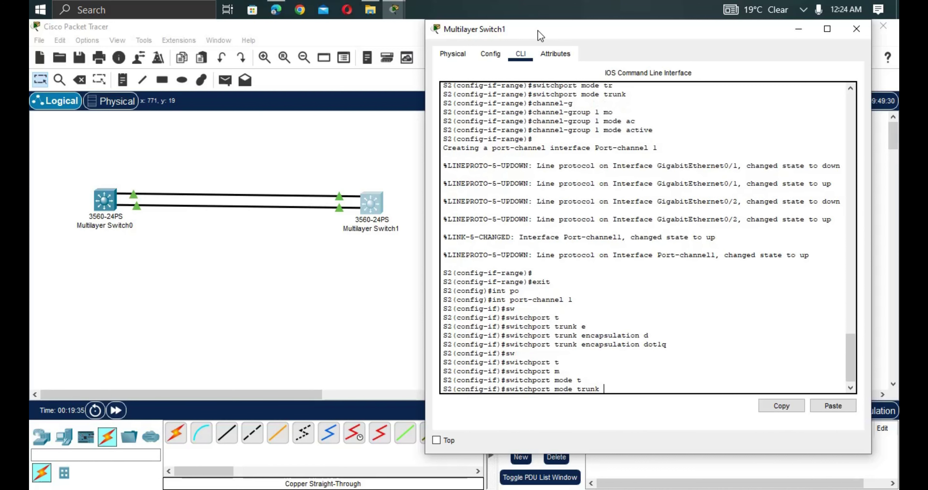
pyautogui.press('Return')
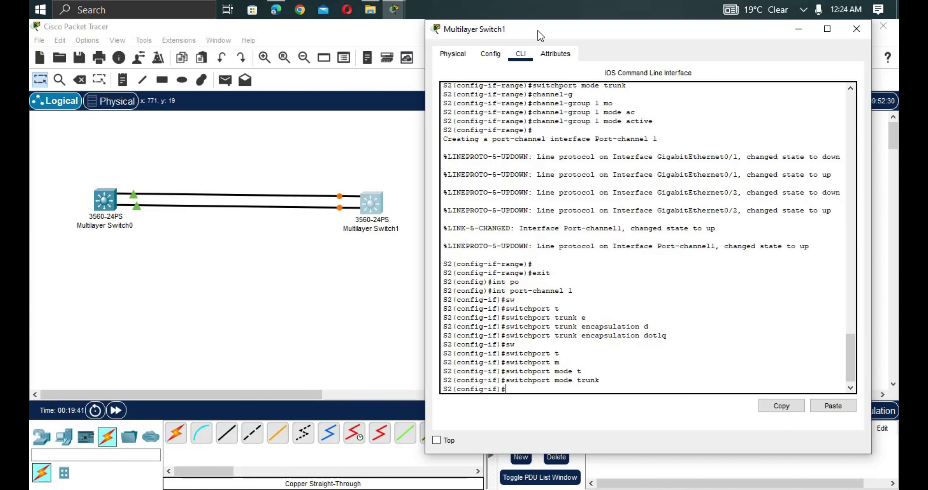
# Step: Allow VLANs 1,2,3 on the trunk of S2's port-channel 1
pyautogui.write('swi')
pyautogui.press('Tab')
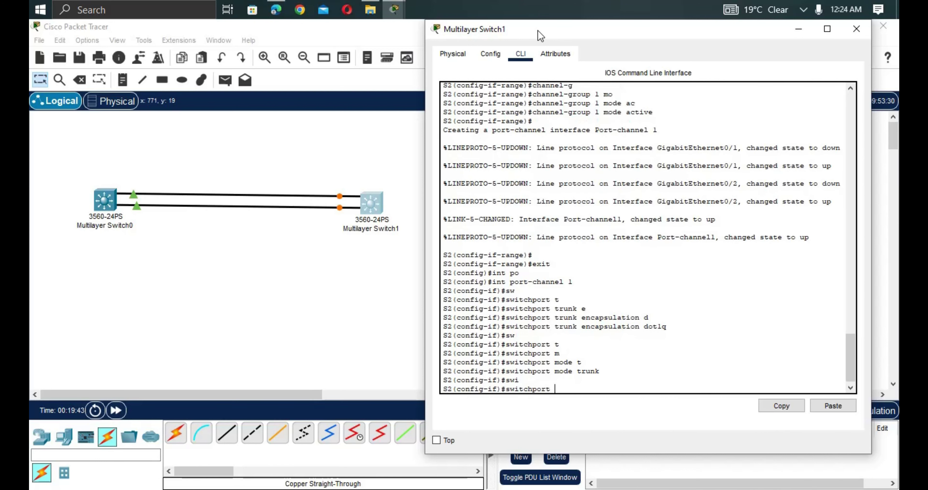
pyautogui.write('t')
pyautogui.press('Tab')
pyautogui.write('al')
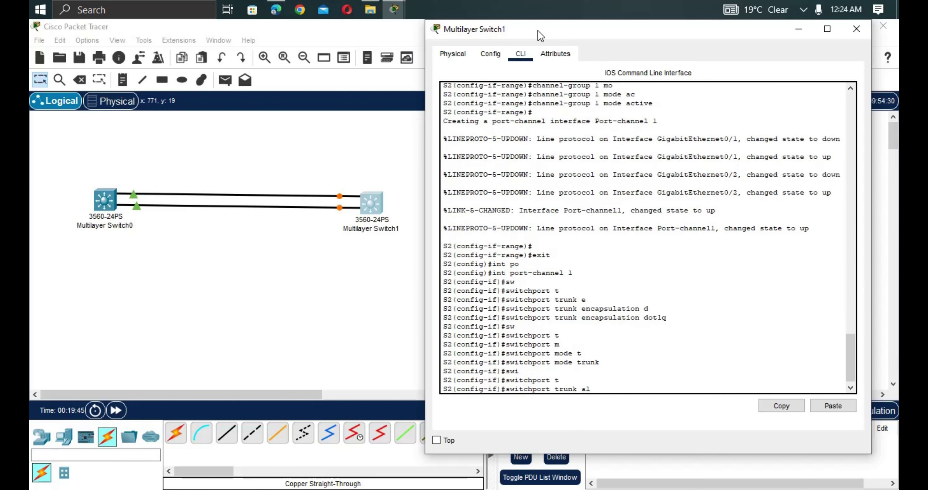
pyautogui.press('Tab')
pyautogui.write('v')
pyautogui.press('Tab')
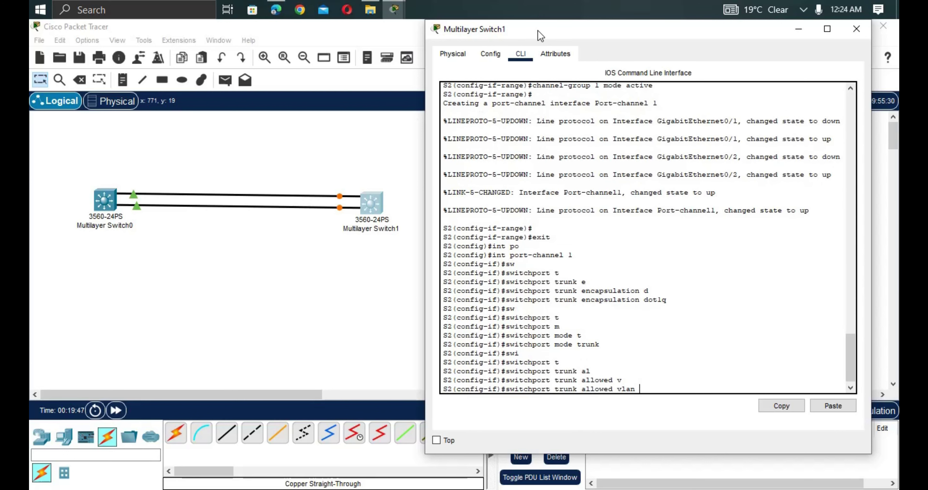
pyautogui.write('1,2,3')
pyautogui.press('Return')
pyautogui.press('Return')
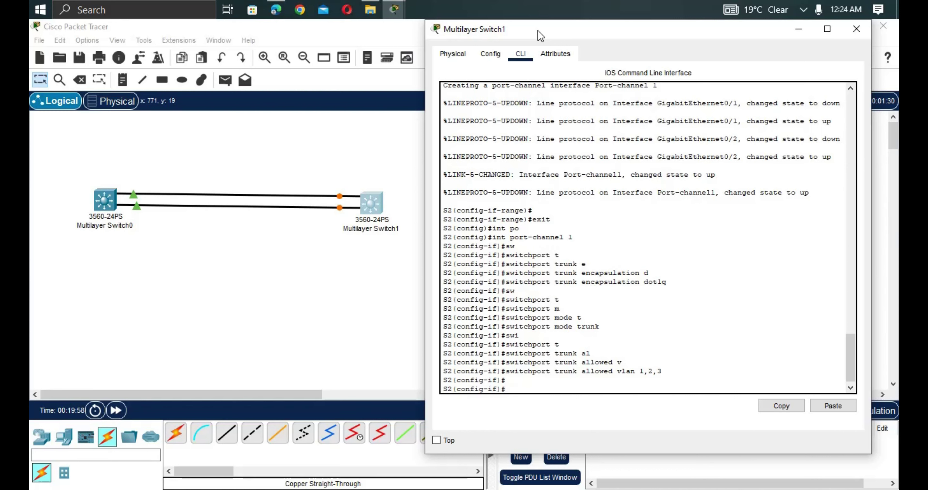
# Step: Leave port-channel 1 interface configuration on S2, check the links in the topology and return to S2's command line
pyautogui.write('exit')
pyautogui.press('Return')
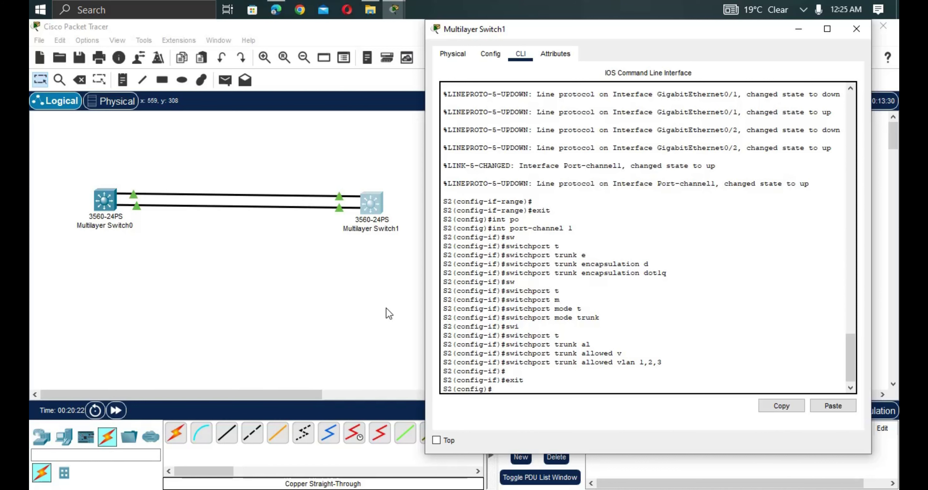
pyautogui.click(154, 186)
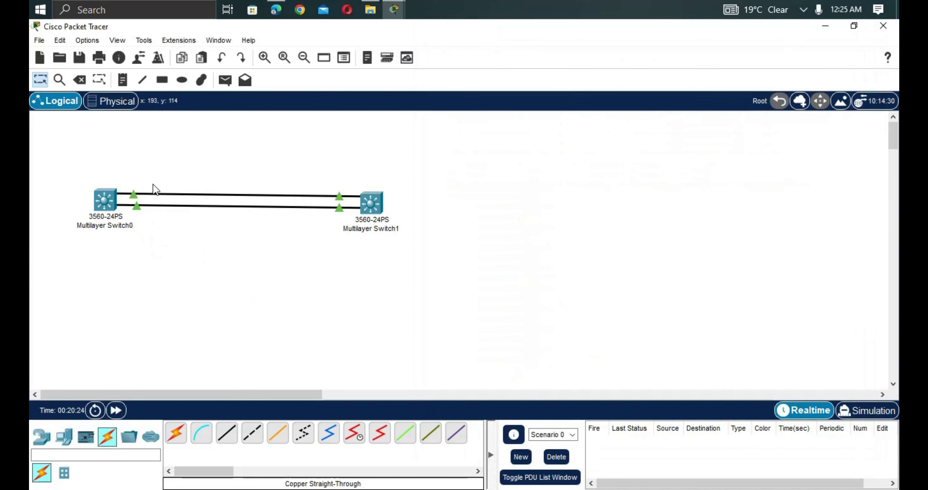
pyautogui.click(377, 204)
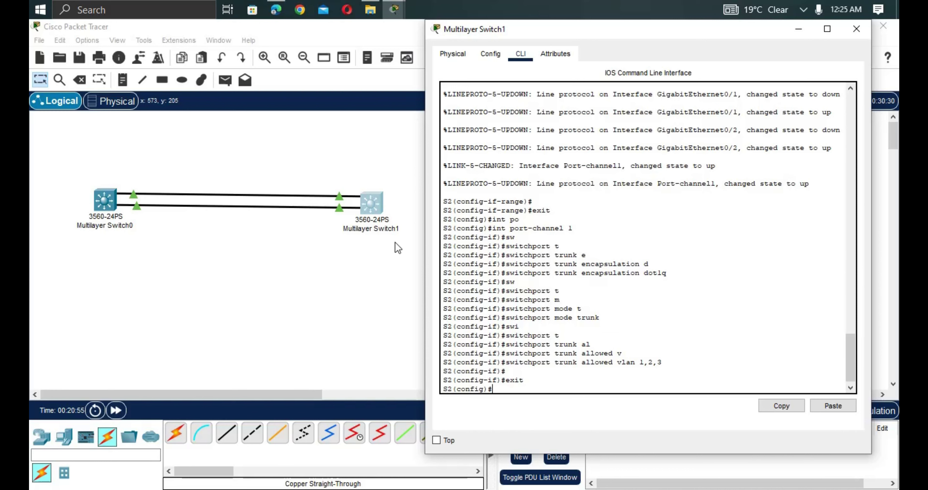
pyautogui.press('Return')
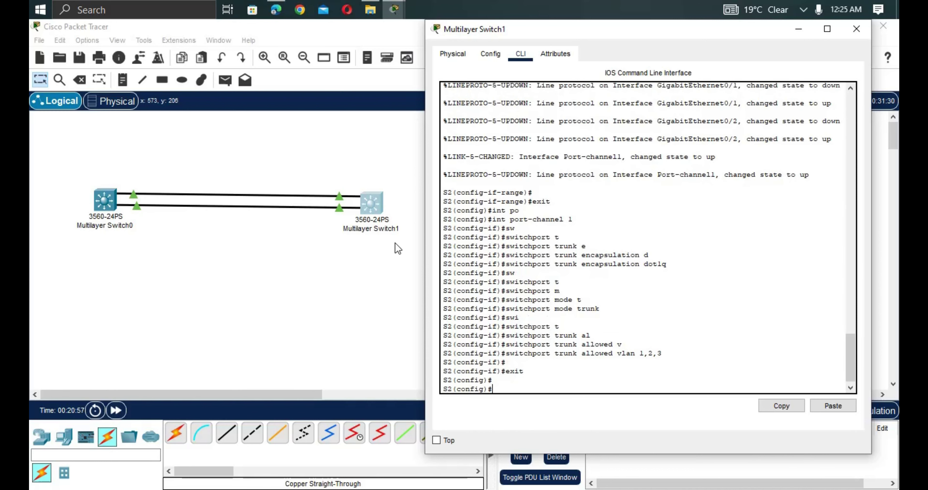
# Step: Display S2's EtherChannel port-channel details from global configuration mode with do show etherchannel port-channel
pyautogui.write('do sghow')
pyautogui.press('BackSpace')
pyautogui.press('BackSpace')
pyautogui.press('BackSpace')
pyautogui.press('BackSpace')
pyautogui.press('BackSpace')
pyautogui.write('how etherchane')
pyautogui.press('BackSpace')
pyautogui.write('nnel')
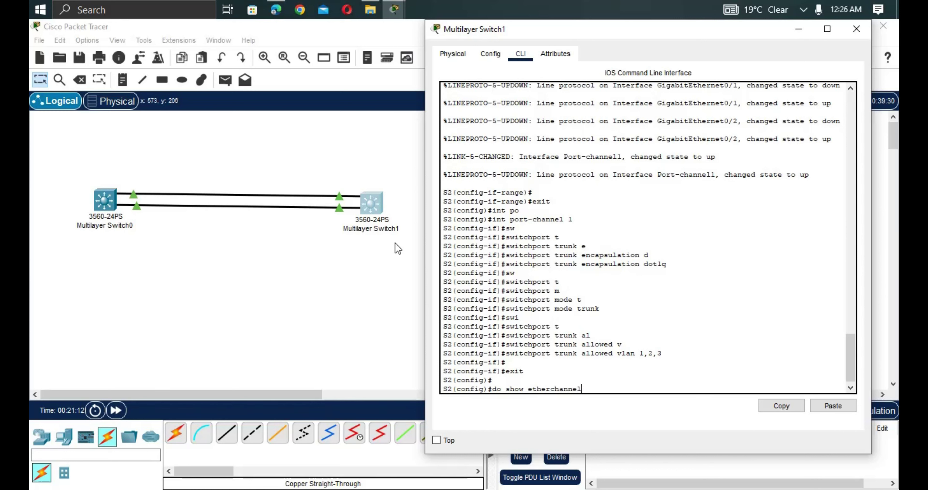
pyautogui.write(' port-channel')
pyautogui.press('Return')
pyautogui.press('space')
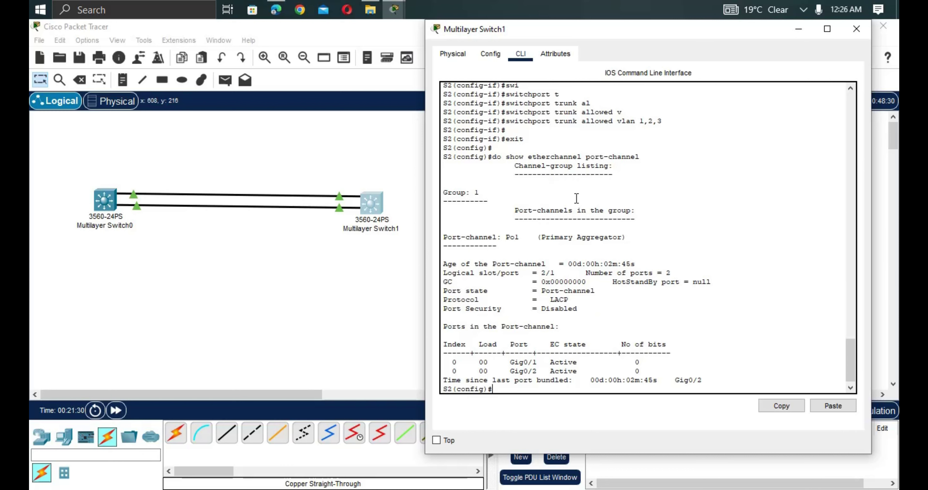
# Step: Examine the aggregator, protocol and Gig0/1 and Gig0/2 port entries in S2's port-channel output
pyautogui.moveTo(629, 238); pyautogui.dragTo(537, 239)
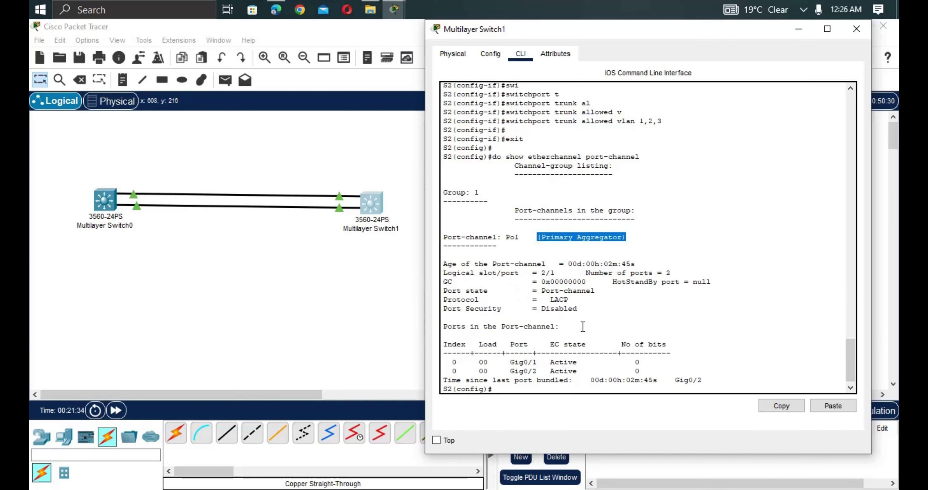
pyautogui.moveTo(570, 299); pyautogui.dragTo(498, 302)
pyautogui.press('super+s')
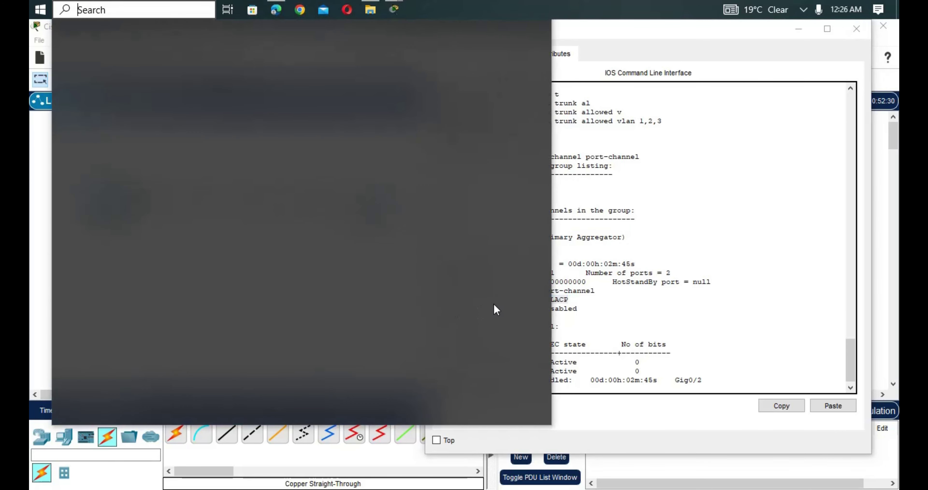
pyautogui.moveTo(589, 296); pyautogui.dragTo(550, 300)
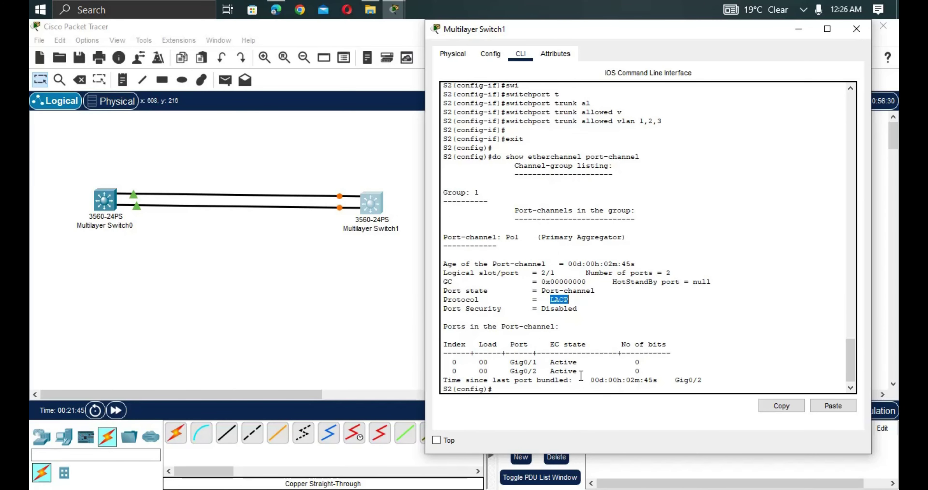
pyautogui.moveTo(581, 362); pyautogui.dragTo(478, 364)
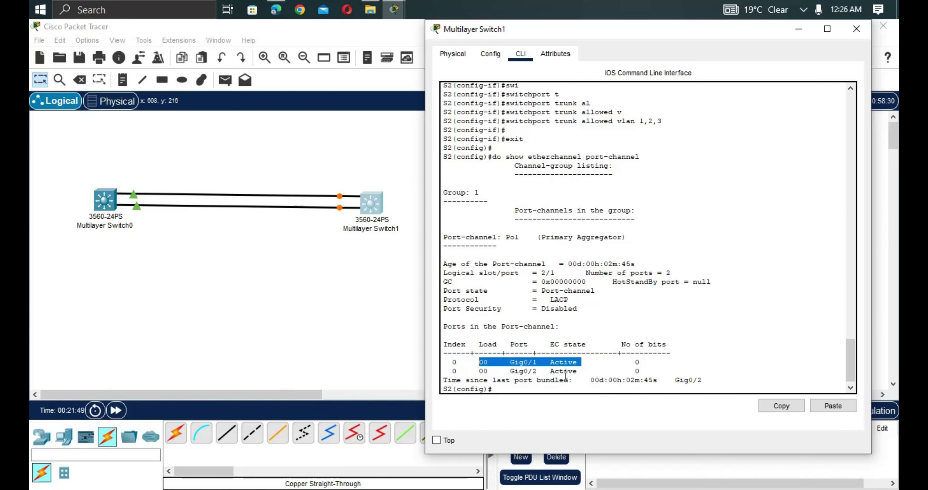
pyautogui.moveTo(580, 371); pyautogui.dragTo(512, 374)
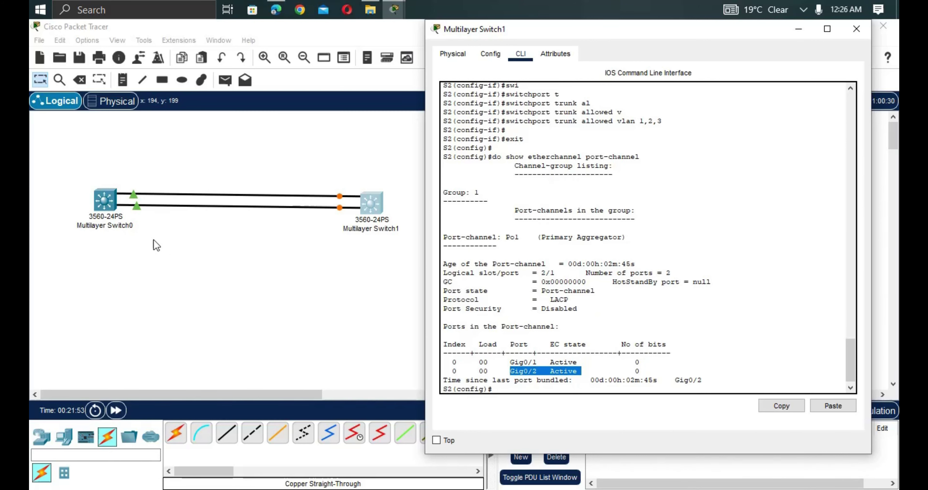
# Step: Open the command line of Multilayer Switch0 (S1) and exit global configuration to privileged EXEC mode
pyautogui.click(106, 204)
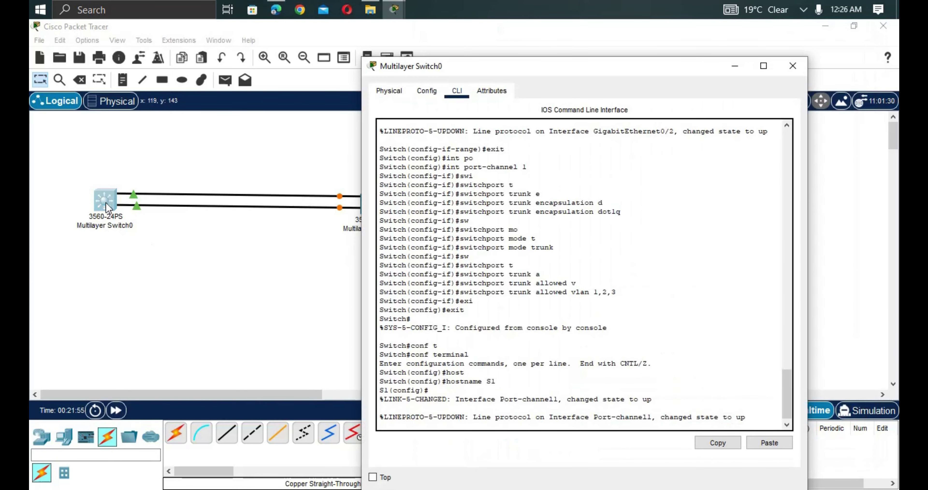
pyautogui.press('Return')
pyautogui.press('Return')
pyautogui.write('exit')
pyautogui.press('Return')
pyautogui.press('Return')
pyautogui.press('Return')
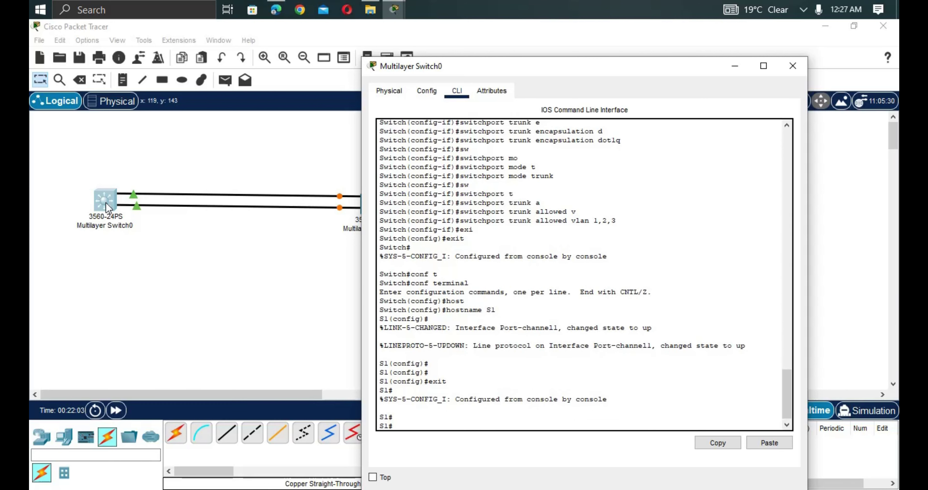
# Step: Display S1's port-channel details with show etherchannel port-channel and check the EC state of its member ports
pyautogui.write('show et')
pyautogui.press('Tab')
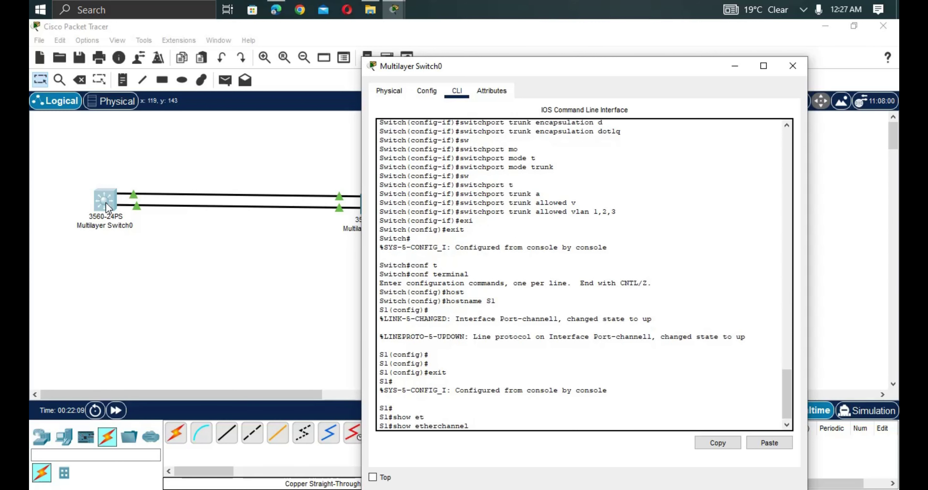
pyautogui.write('p')
pyautogui.press('Tab')
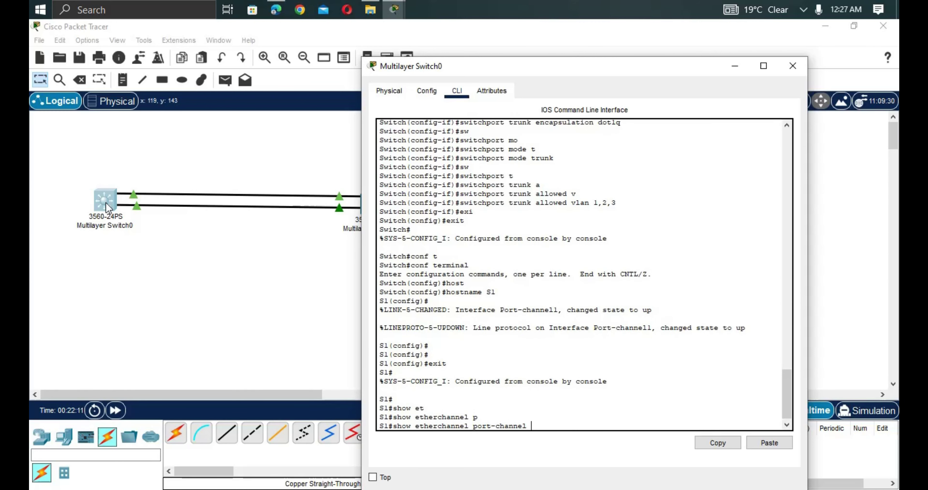
pyautogui.press('Return')
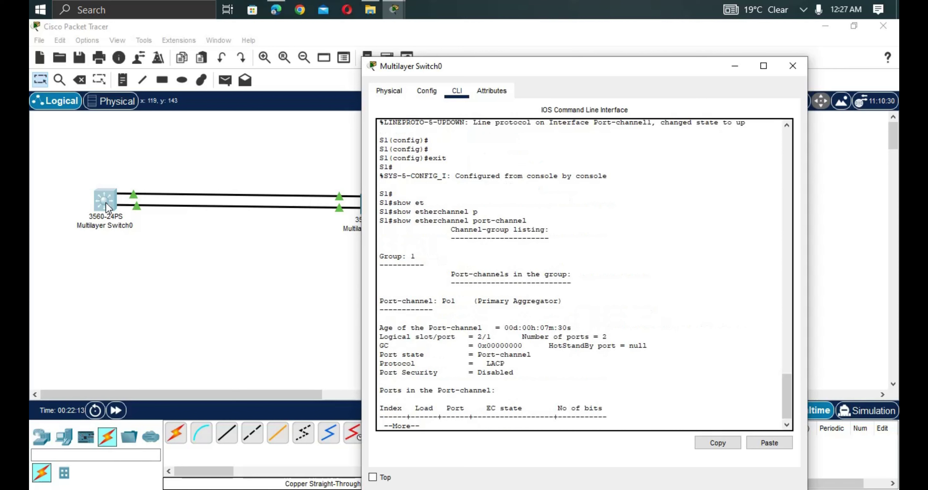
pyautogui.press('Return')
pyautogui.press('Return')
pyautogui.press('Return')
pyautogui.press('Return')
pyautogui.press('Return')
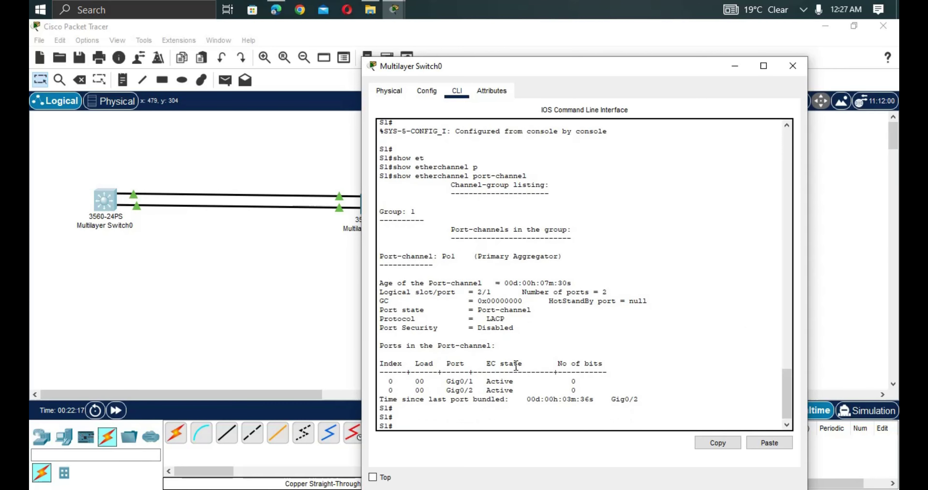
pyautogui.moveTo(516, 376); pyautogui.dragTo(519, 394)
pyautogui.click(517, 391)
# Step: Display the EtherChannel summary on S1 with show etherchannel summary
pyautogui.write('show eth')
pyautogui.press('Tab')
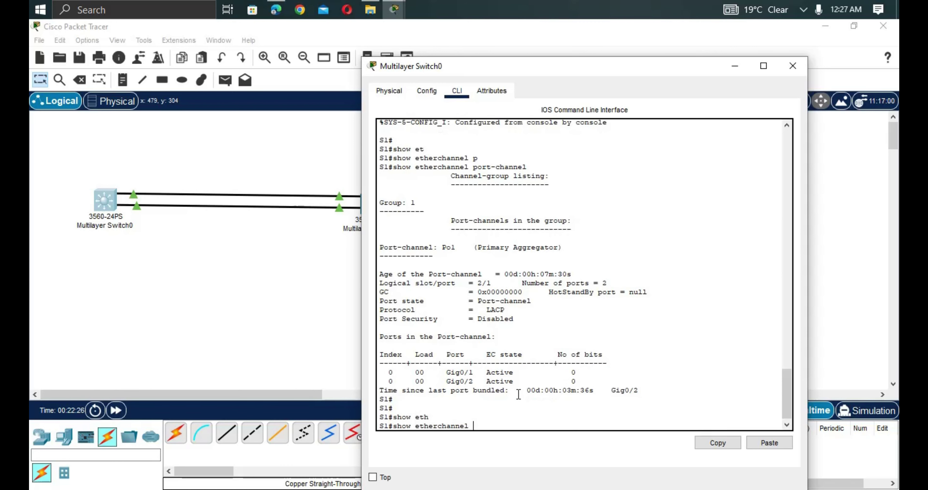
pyautogui.write('s')
pyautogui.press('Tab')
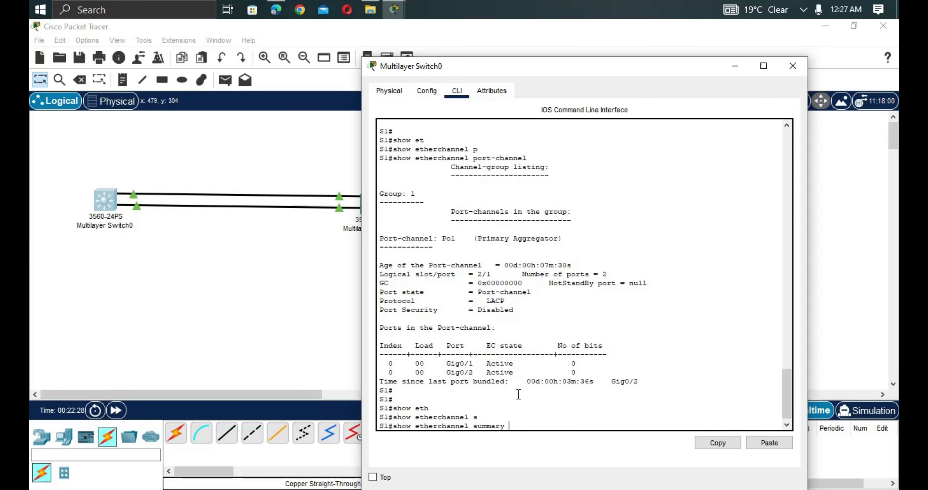
pyautogui.press('Return')
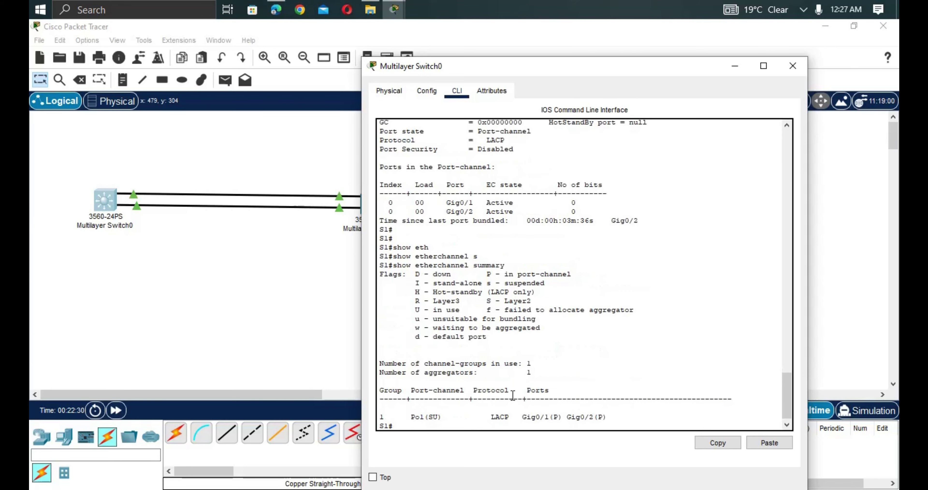
pyautogui.press('super+s')
pyautogui.press('Escape')
pyautogui.press('Return')
pyautogui.press('Return')
pyautogui.press('Return')
pyautogui.press('Return')
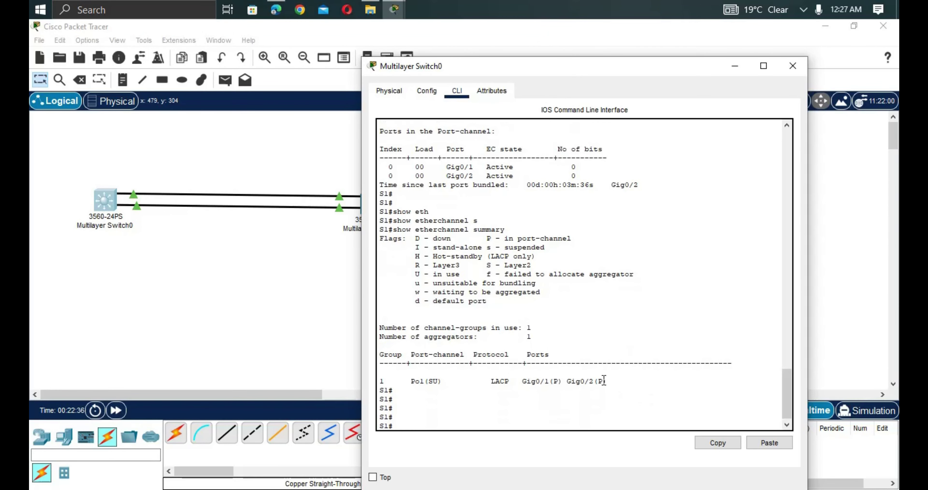
# Step: Examine the group, port-channel, protocol and member ports in S1's EtherChannel summary, then return to the topology
pyautogui.moveTo(612, 381); pyautogui.dragTo(468, 381)
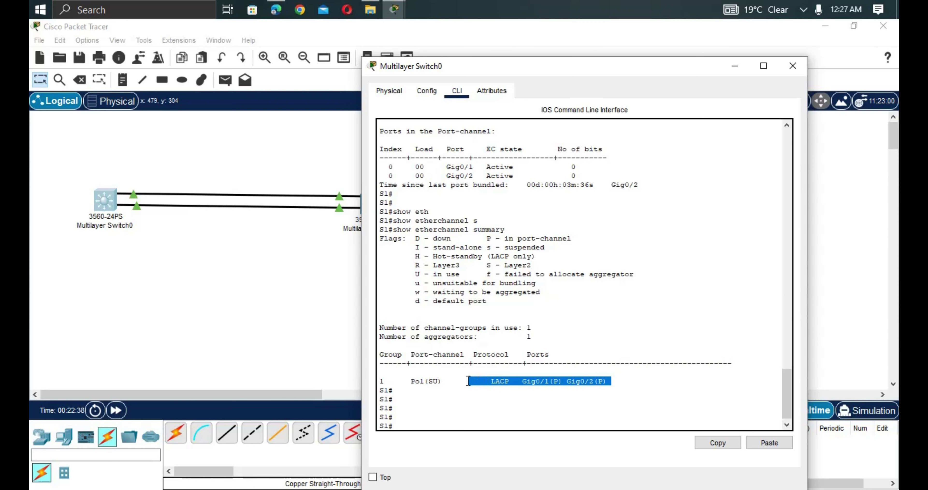
pyautogui.moveTo(390, 381); pyautogui.dragTo(379, 381)
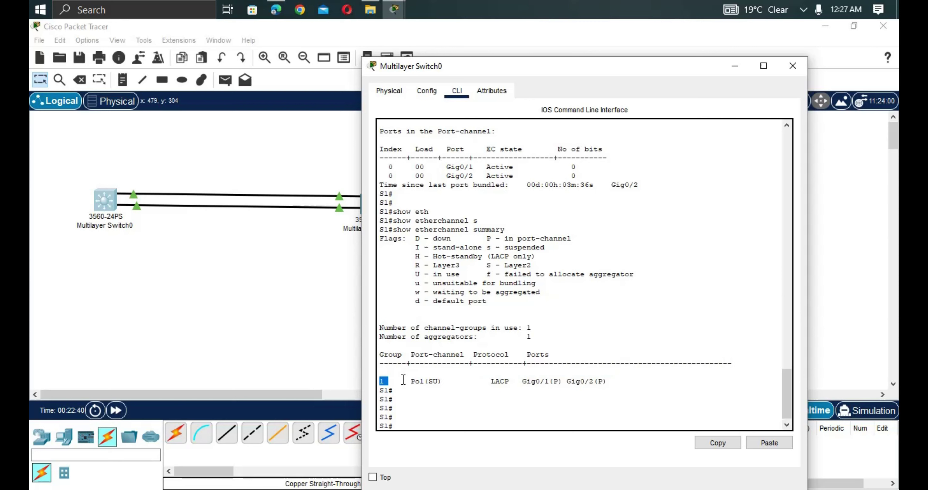
pyautogui.moveTo(447, 381); pyautogui.dragTo(411, 384)
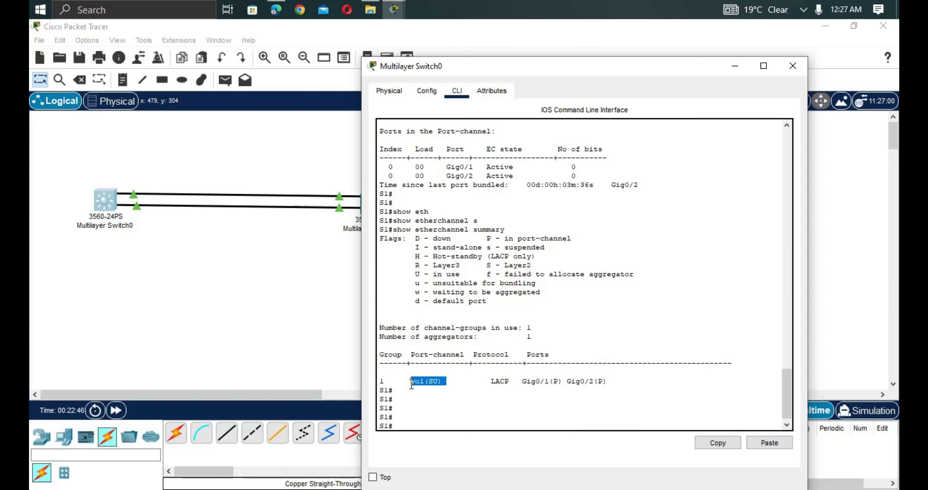
pyautogui.moveTo(509, 382); pyautogui.dragTo(494, 386)
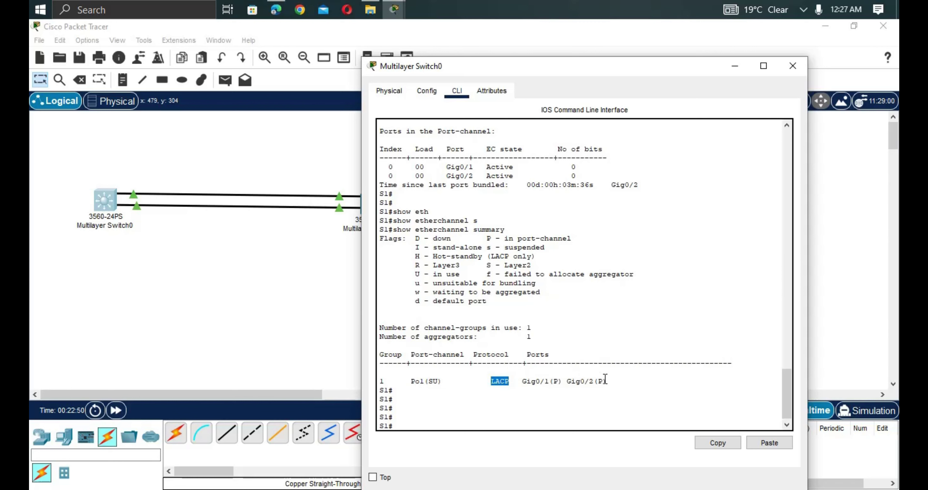
pyautogui.moveTo(605, 378); pyautogui.dragTo(519, 375)
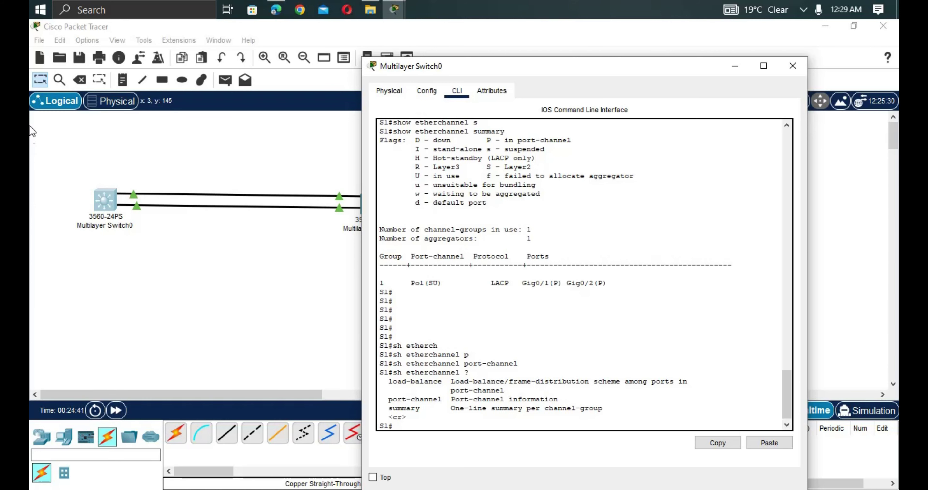
pyautogui.click(174, 258)
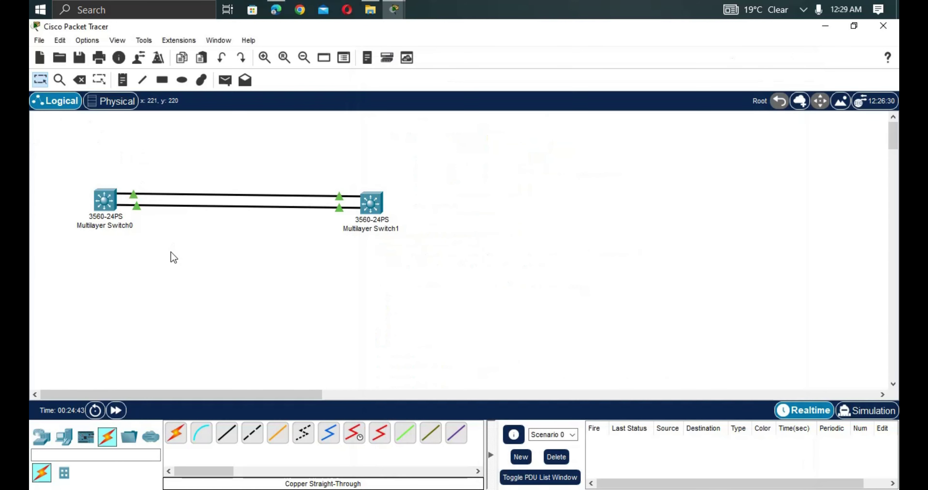